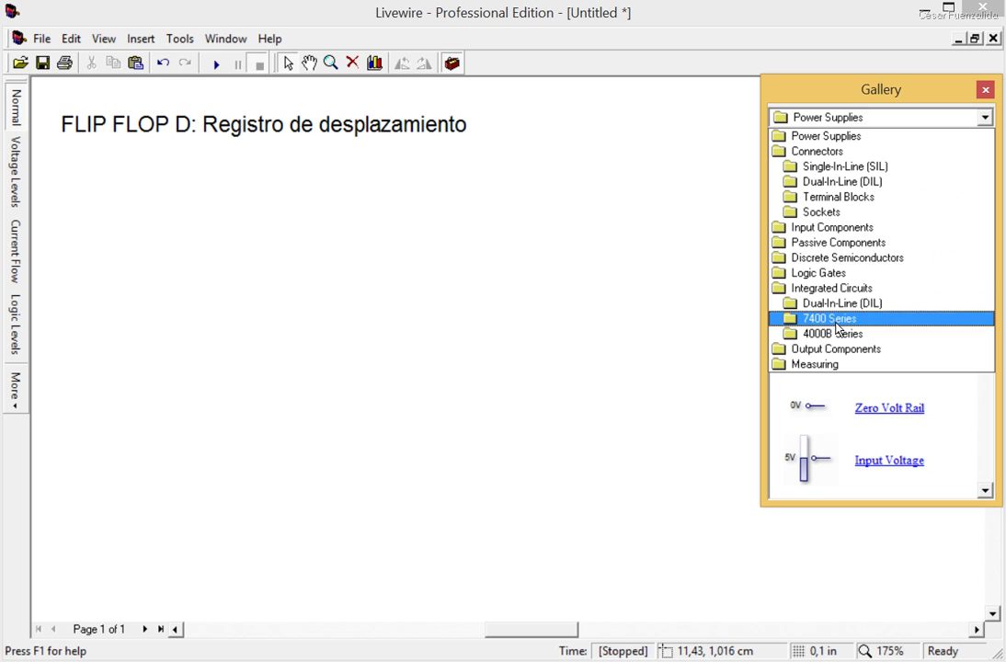
Step: Place a 7474 Dual D-Type Flip-Flop from the 7400 Series below the title
click(834, 320)
drag(977, 171, 1003, 291)
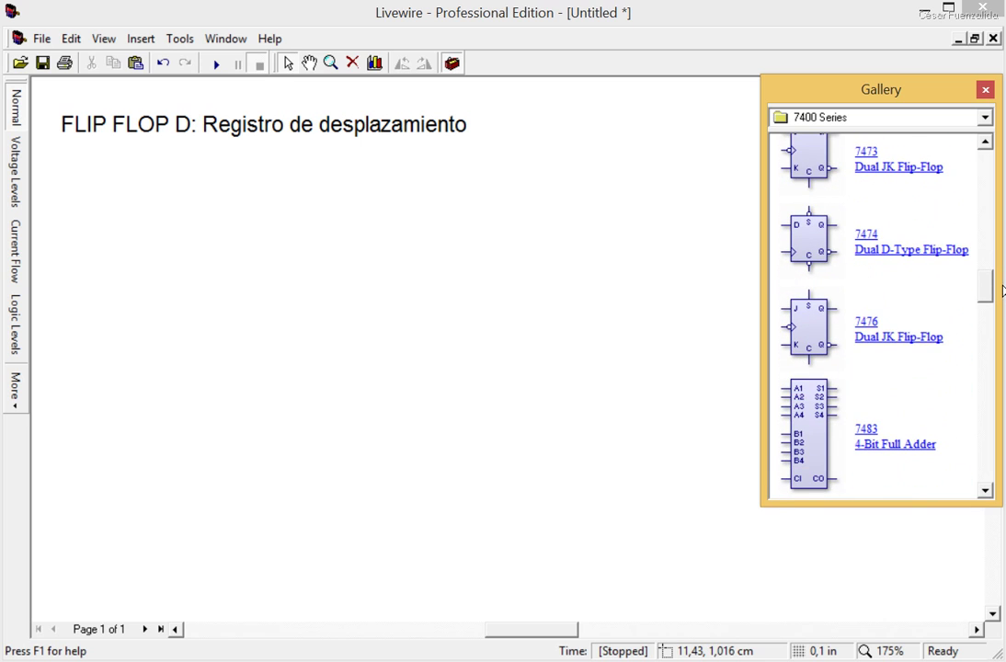
drag(804, 246, 253, 308)
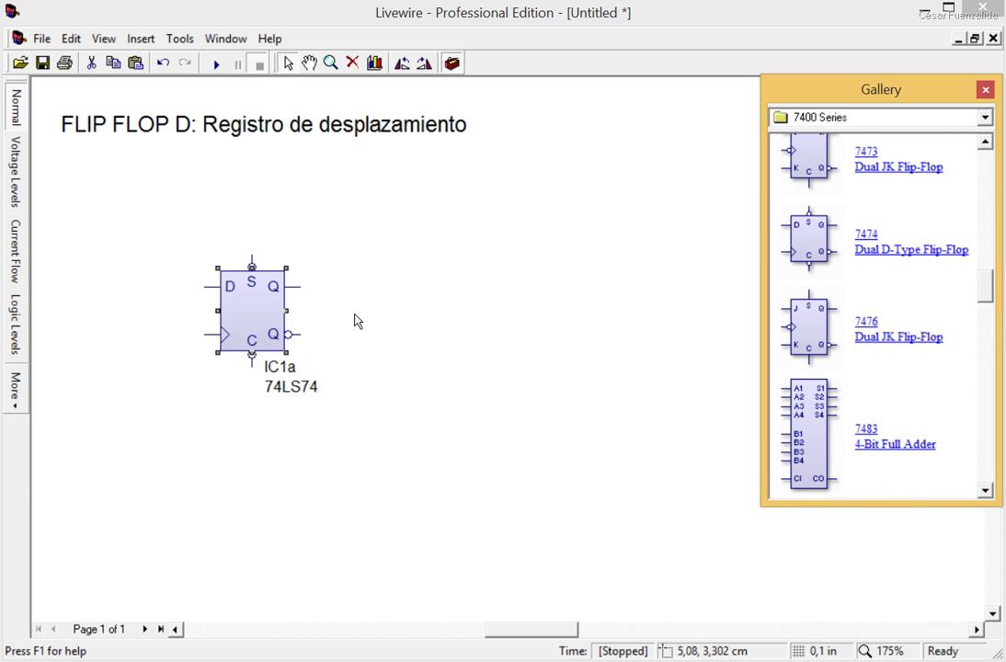
Step: Delete the flip-flop's IC1a and 74LS74 labels
click(279, 370)
key(Delete)
click(287, 385)
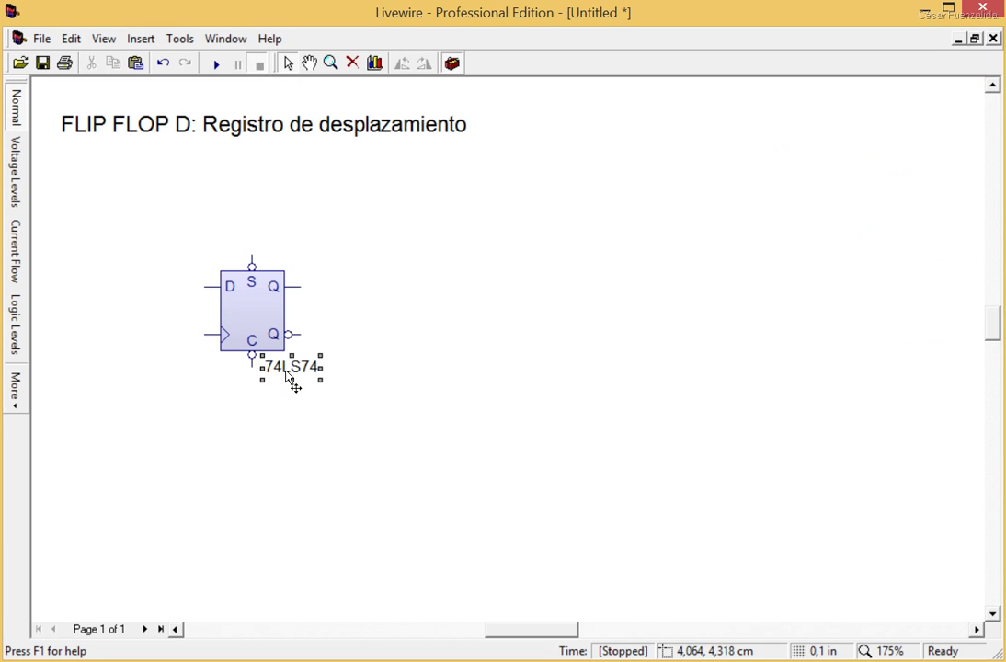
key(Delete)
Step: Paste a second D flip-flop to the right of the first, level with it and with room between them for wiring
key(ctrl+v)
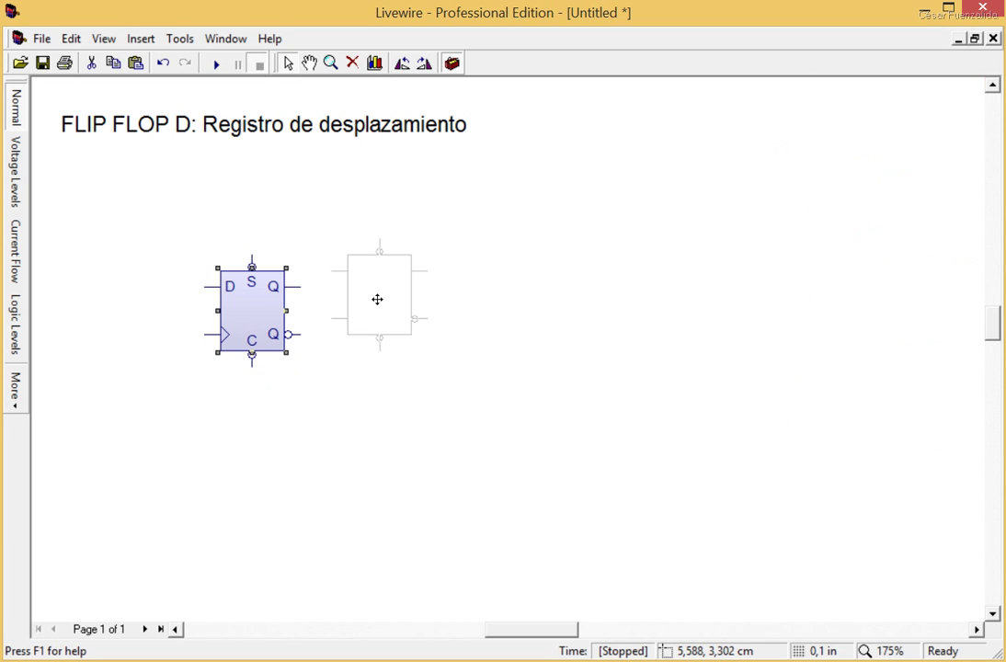
click(396, 312)
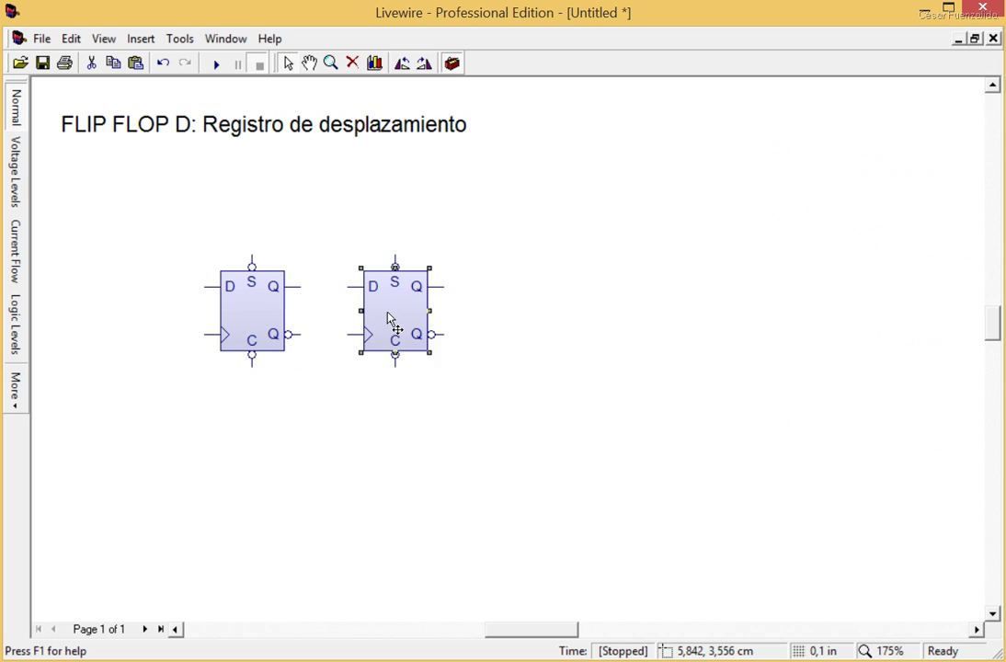
click(614, 396)
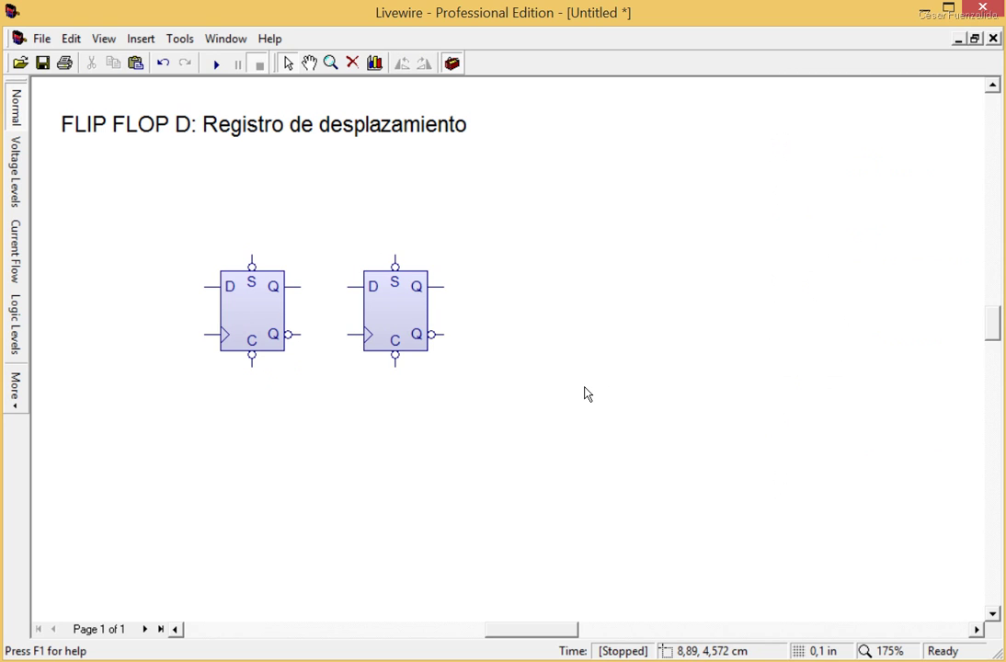
click(415, 333)
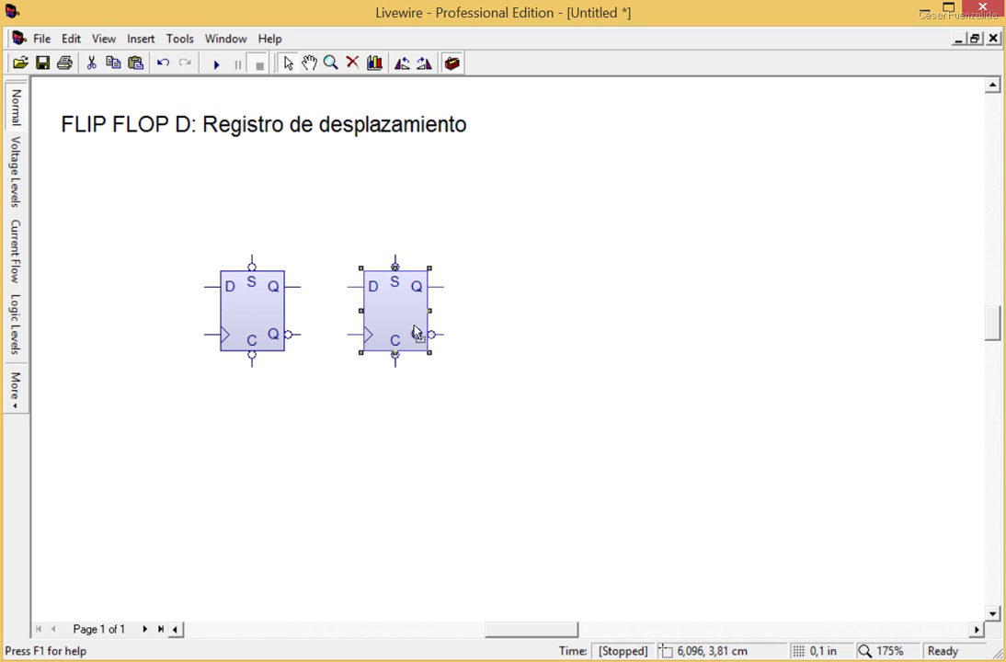
drag(415, 333, 431, 333)
click(503, 317)
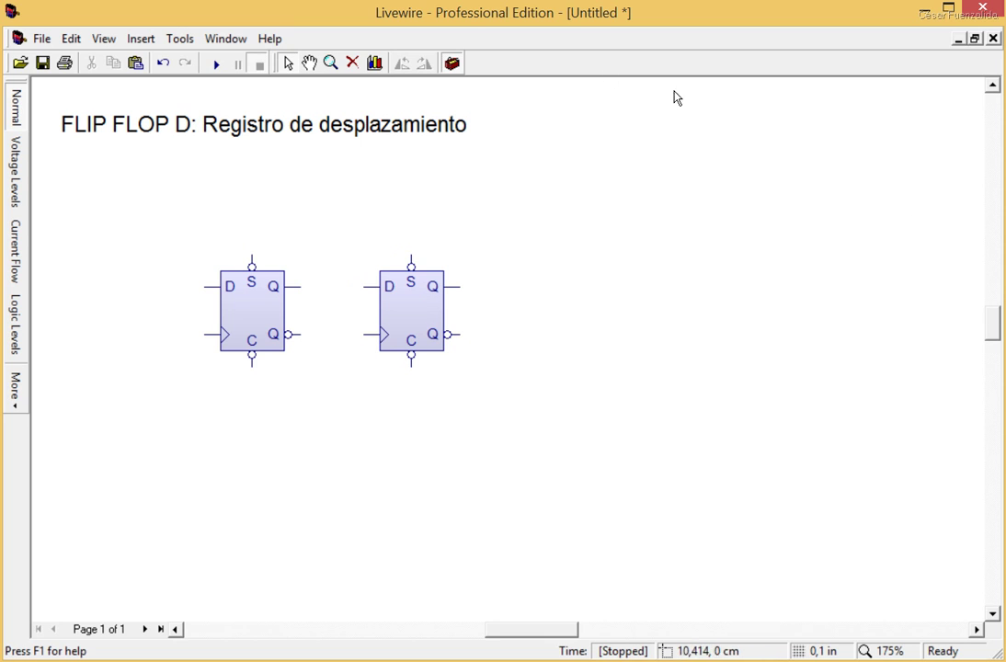
Step: Place a Clock from the Logic Gates group to the left of the first flip-flop, level with its clock input
click(452, 63)
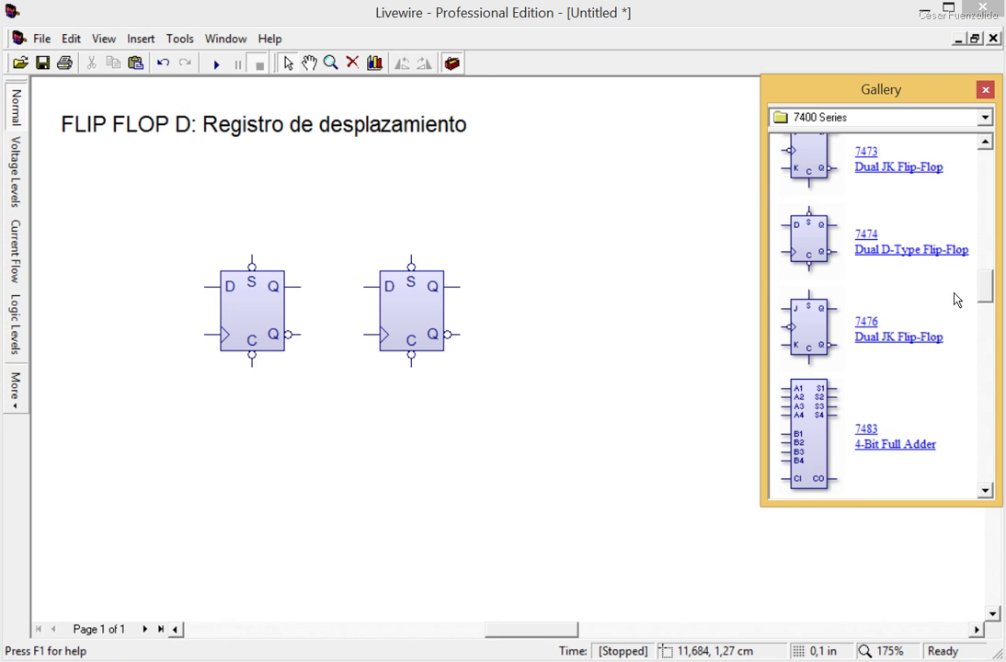
drag(986, 293, 992, 161)
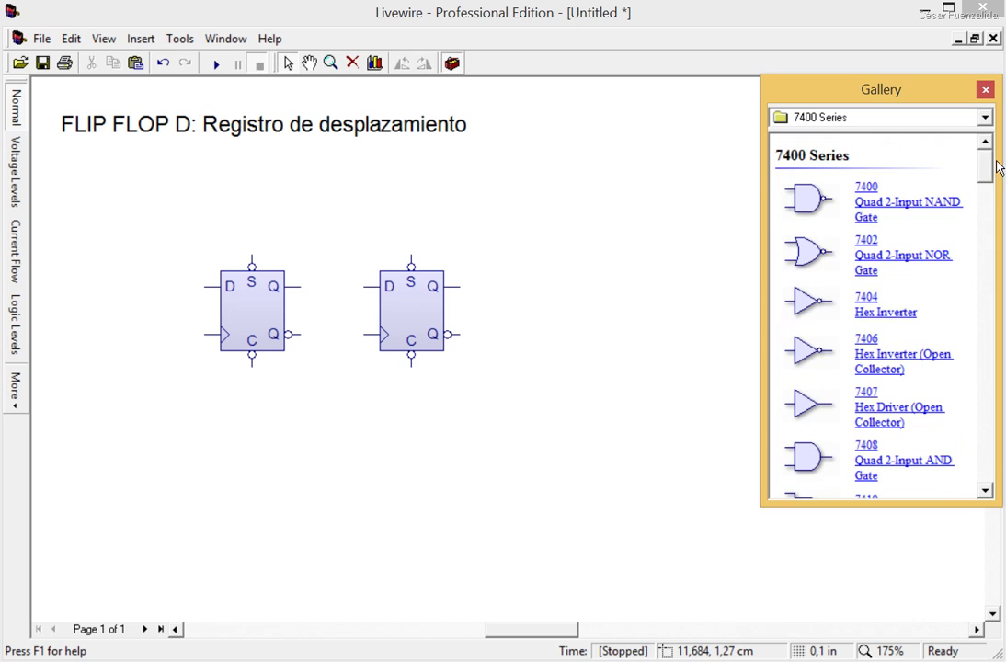
click(949, 119)
click(786, 275)
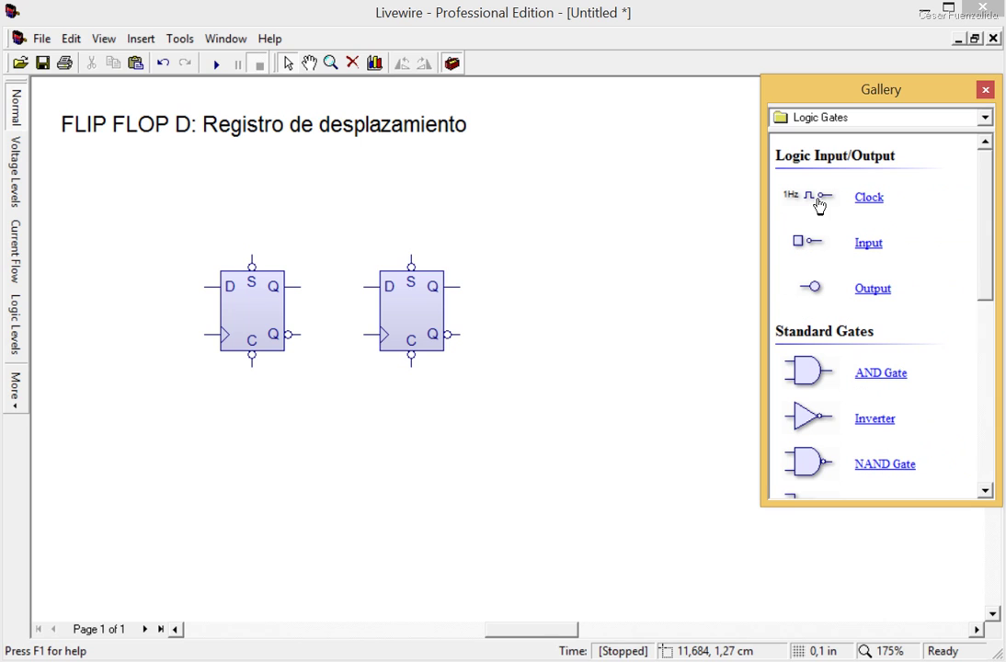
mouse_move(136, 338)
mouse_down()
mouse_move(128, 330)
mouse_move(131, 357)
mouse_up()
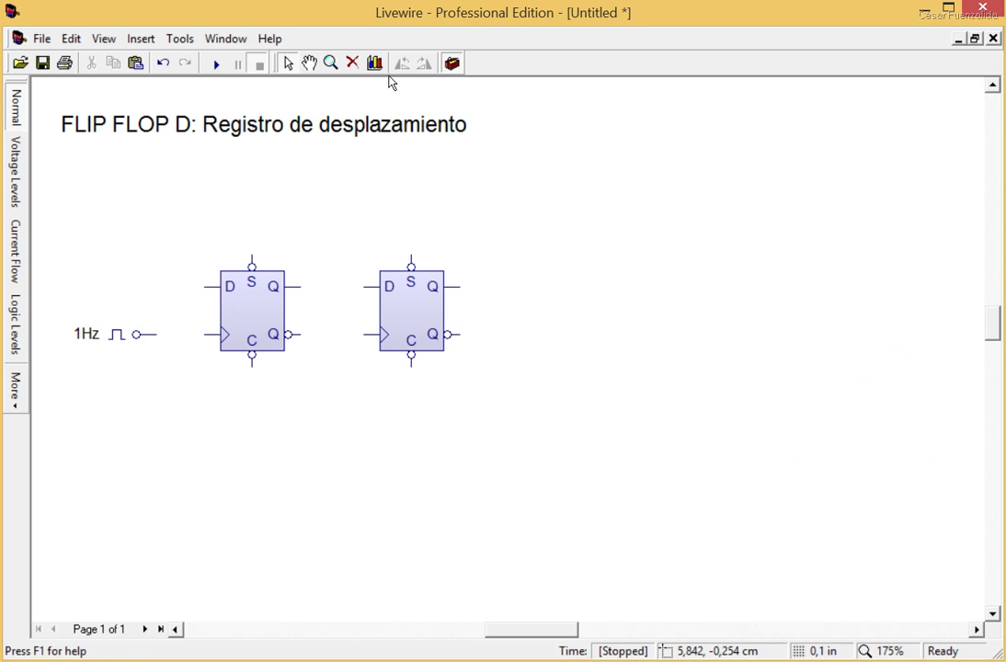
Step: Wire the clock source to the first flip-flop's clock input and branch that wire to the second flip-flop's clock input
click(332, 63)
click(111, 150)
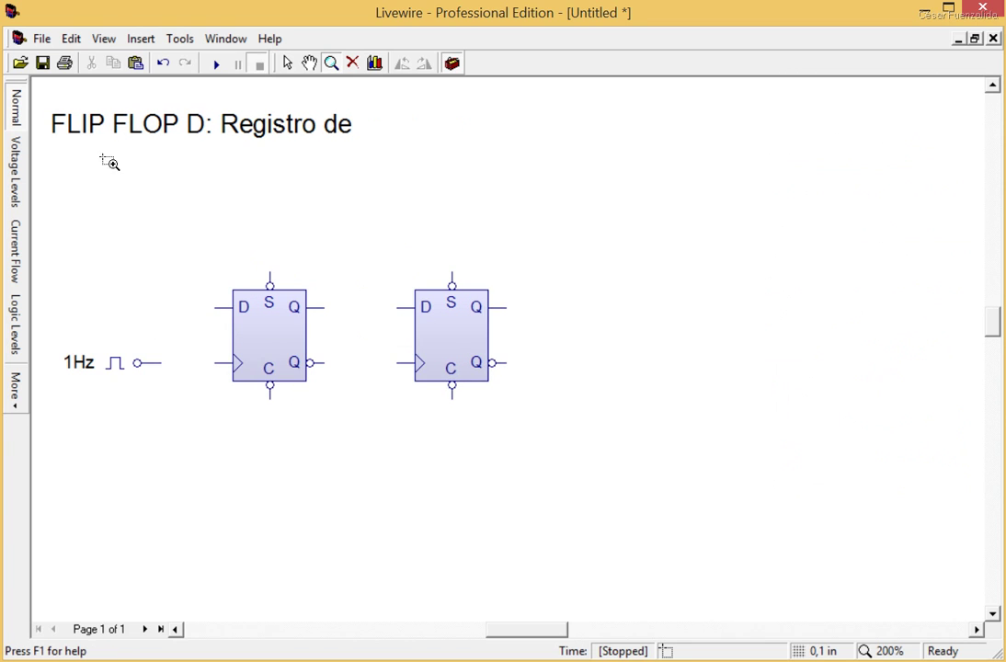
click(100, 164)
click(308, 63)
drag(323, 173, 341, 182)
click(288, 63)
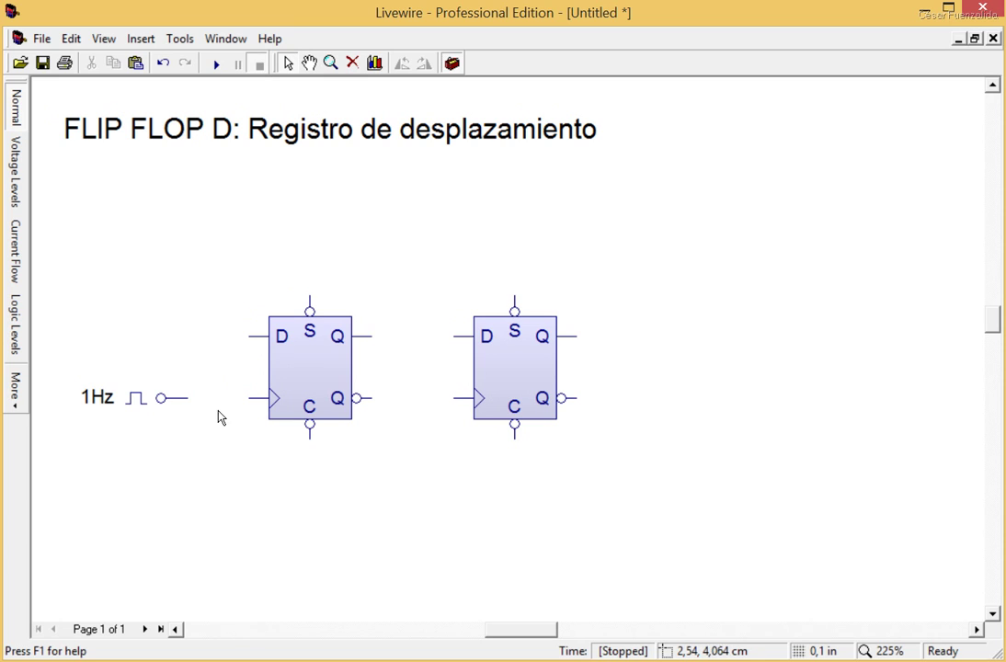
drag(188, 398, 249, 398)
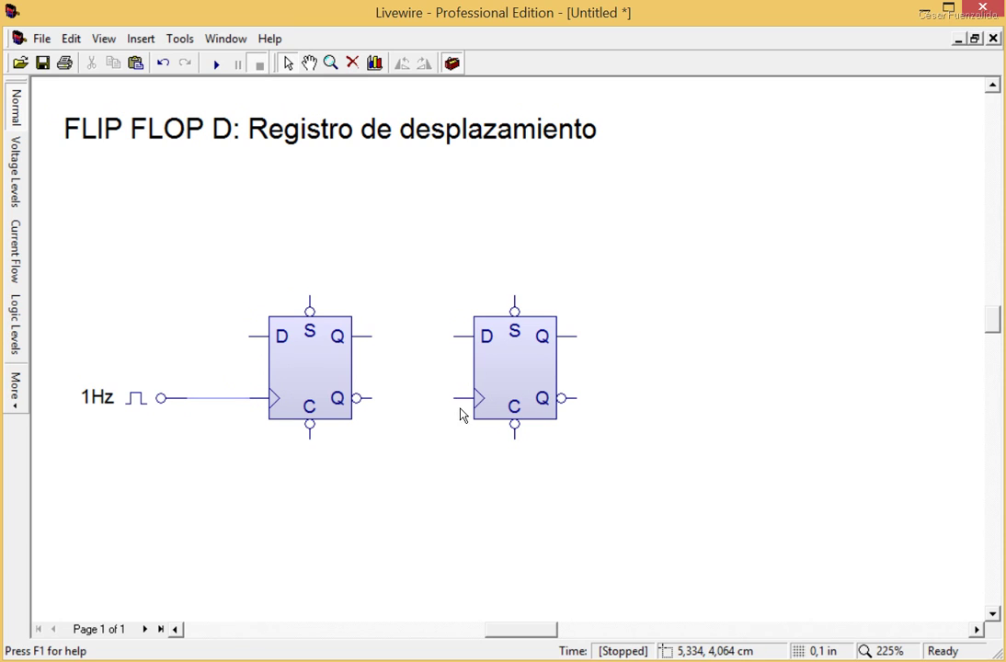
mouse_move(453, 398)
mouse_down()
mouse_move(405, 465)
mouse_move(207, 460)
mouse_move(218, 460)
mouse_move(218, 417)
mouse_move(221, 463)
mouse_move(229, 398)
mouse_up()
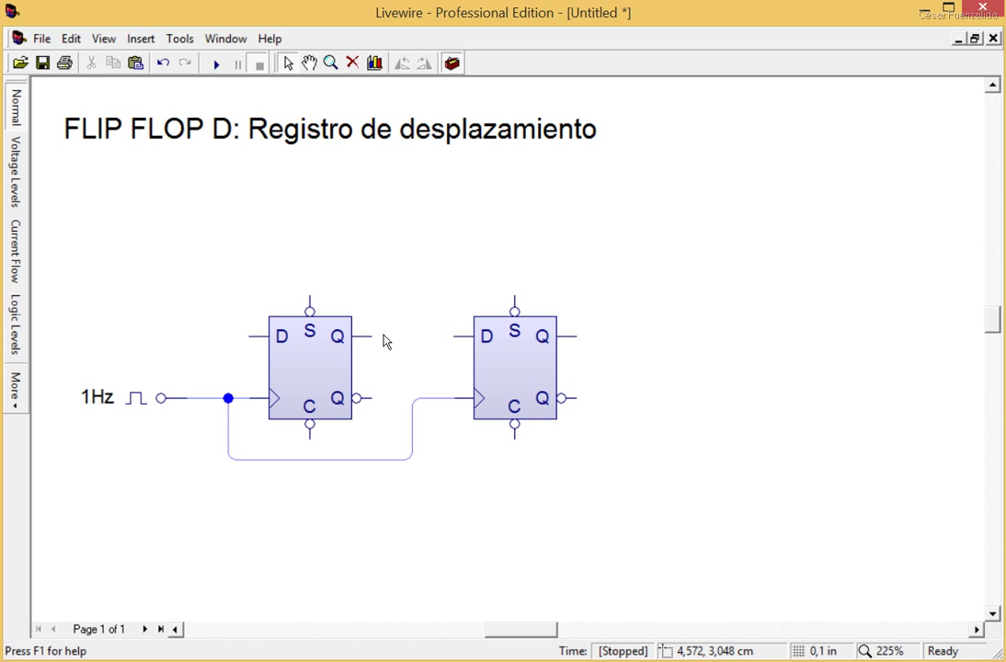
Step: Wire the first flip-flop's Q to the second's D, and the second's inverted Q back to the first's D
drag(372, 337, 455, 336)
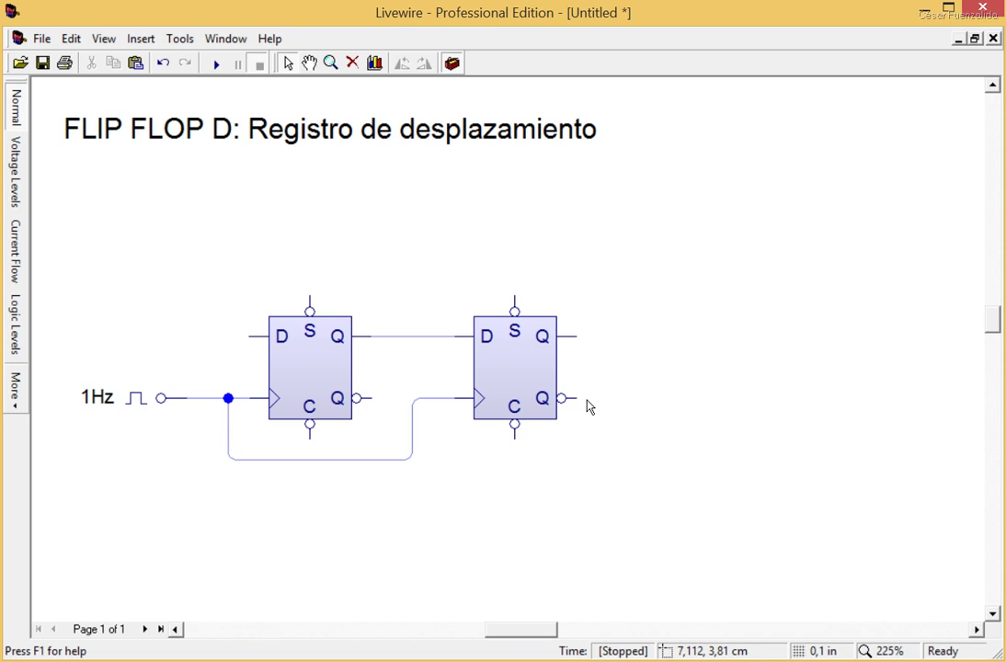
mouse_move(597, 396)
mouse_down()
mouse_move(636, 321)
mouse_move(638, 273)
mouse_move(541, 265)
mouse_move(646, 268)
mouse_move(560, 254)
mouse_move(651, 267)
mouse_move(658, 251)
mouse_move(598, 319)
mouse_move(305, 263)
mouse_move(255, 270)
mouse_move(240, 243)
mouse_move(245, 333)
mouse_up()
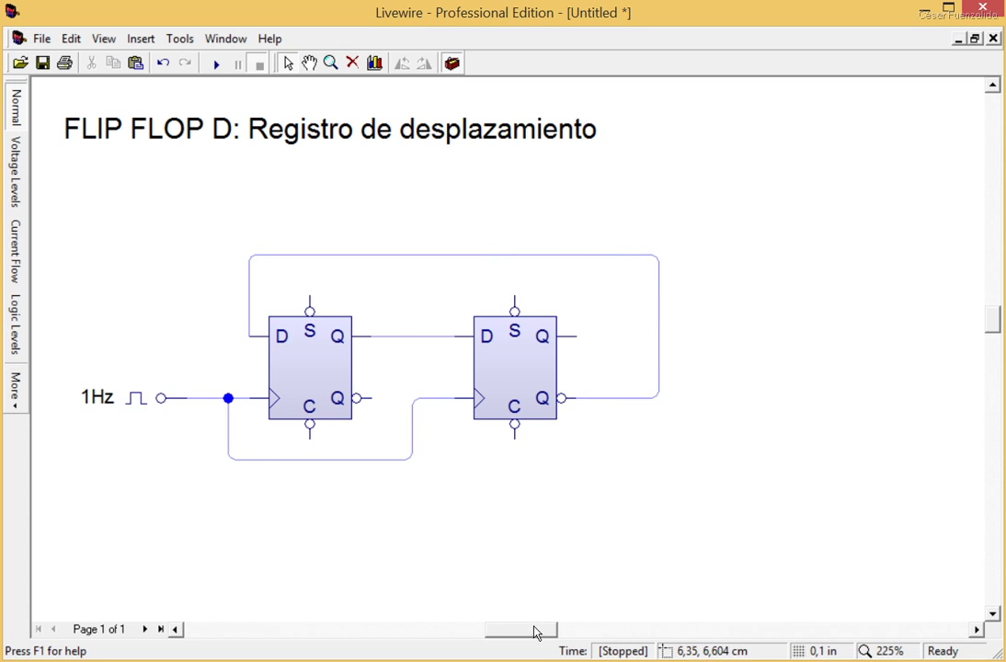
Step: Switch the circuit display to Logic Levels
drag(537, 633, 529, 633)
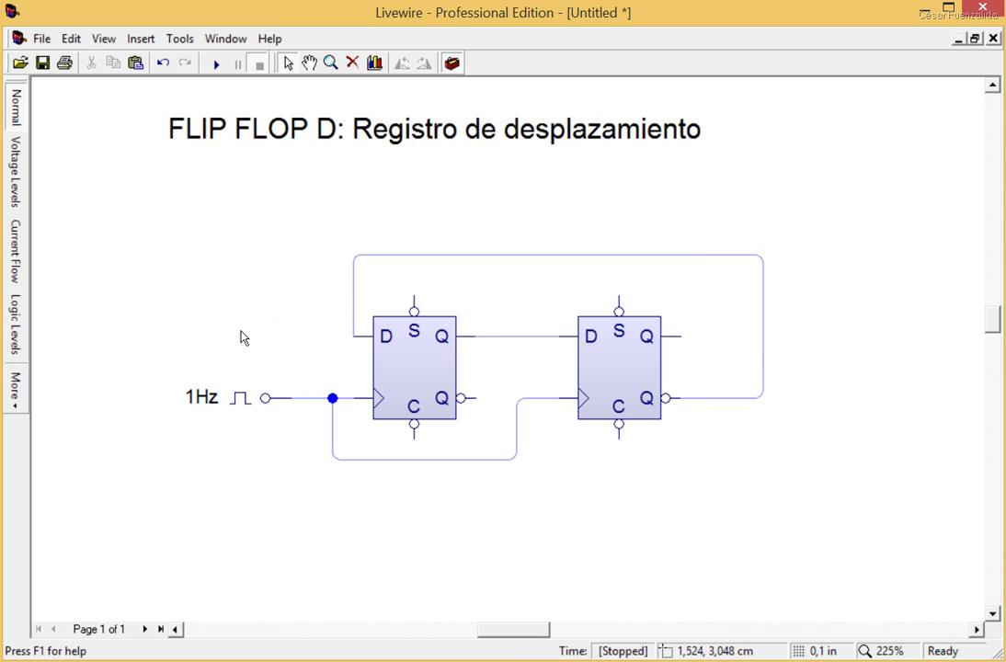
click(13, 322)
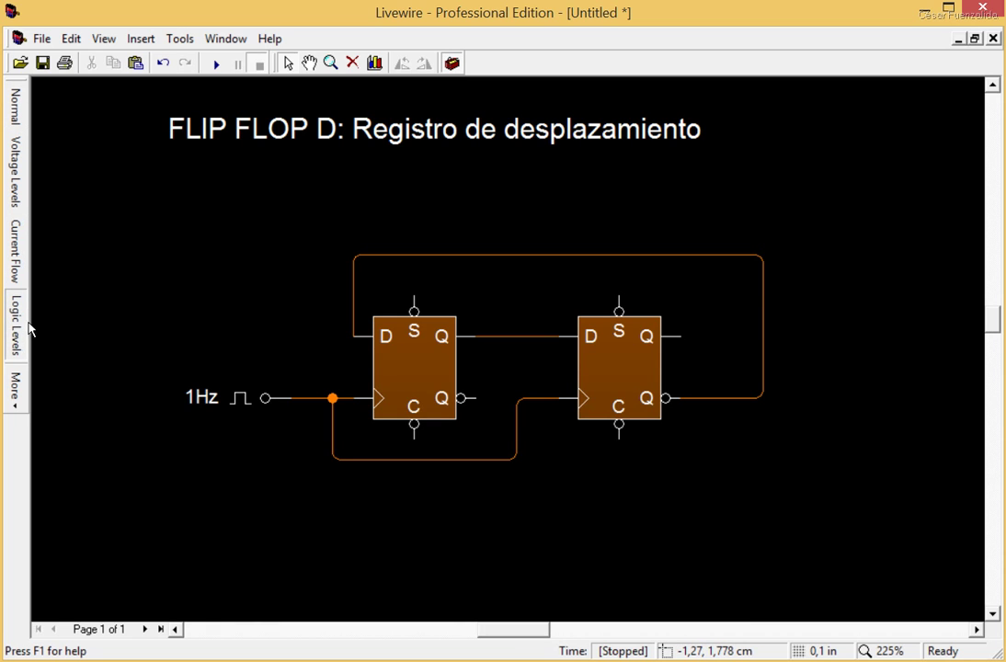
click(331, 64)
click(514, 460)
click(514, 460)
click(319, 396)
click(602, 495)
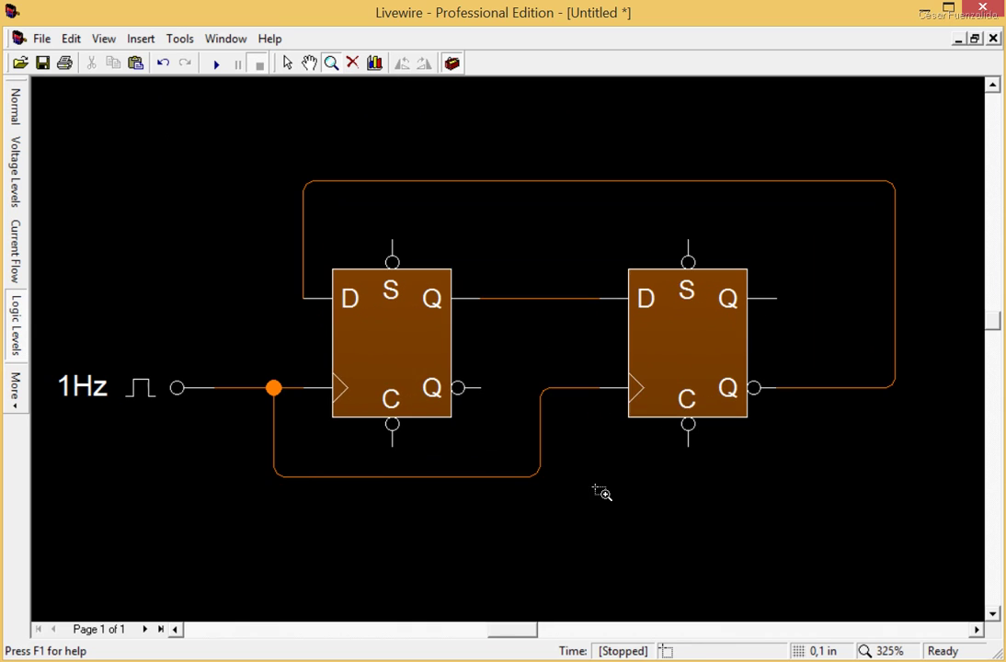
click(199, 333)
click(287, 65)
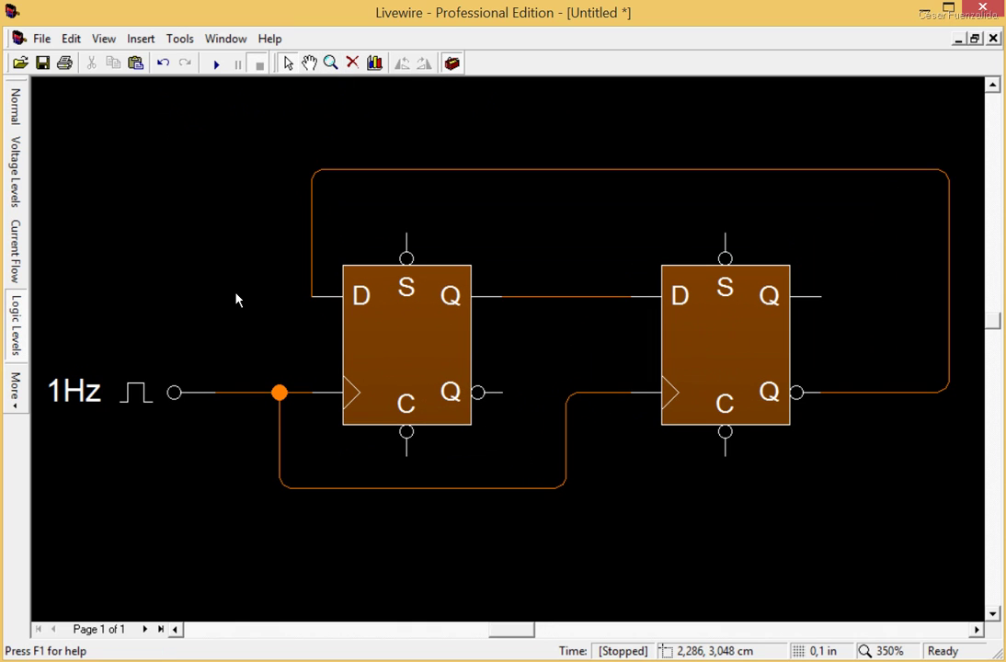
Step: Set the clock source's frequency to 100 mHz
double_click(173, 393)
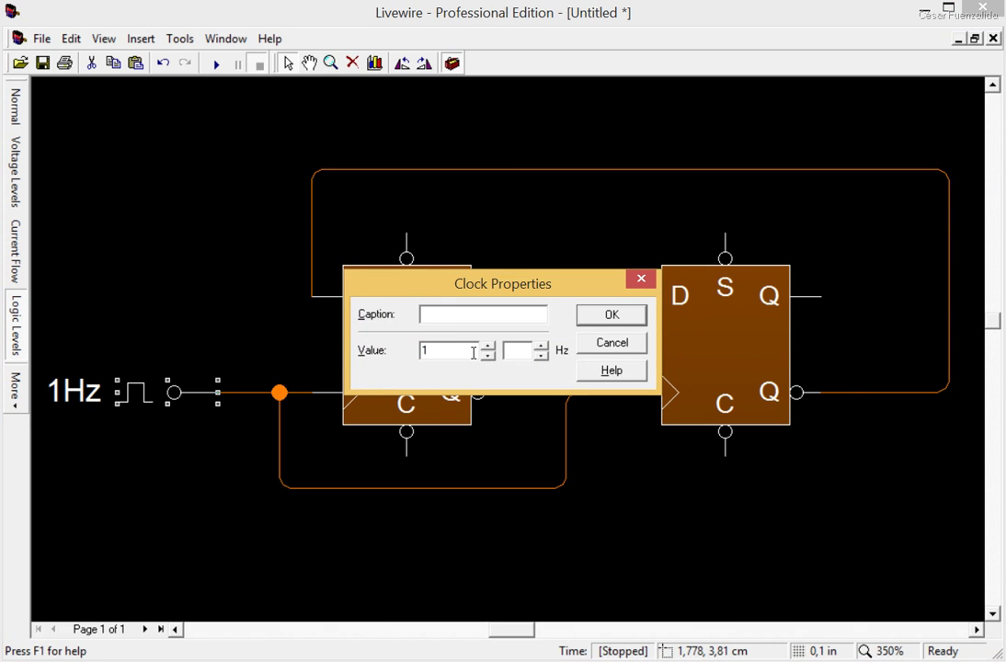
text(100)
click(612, 315)
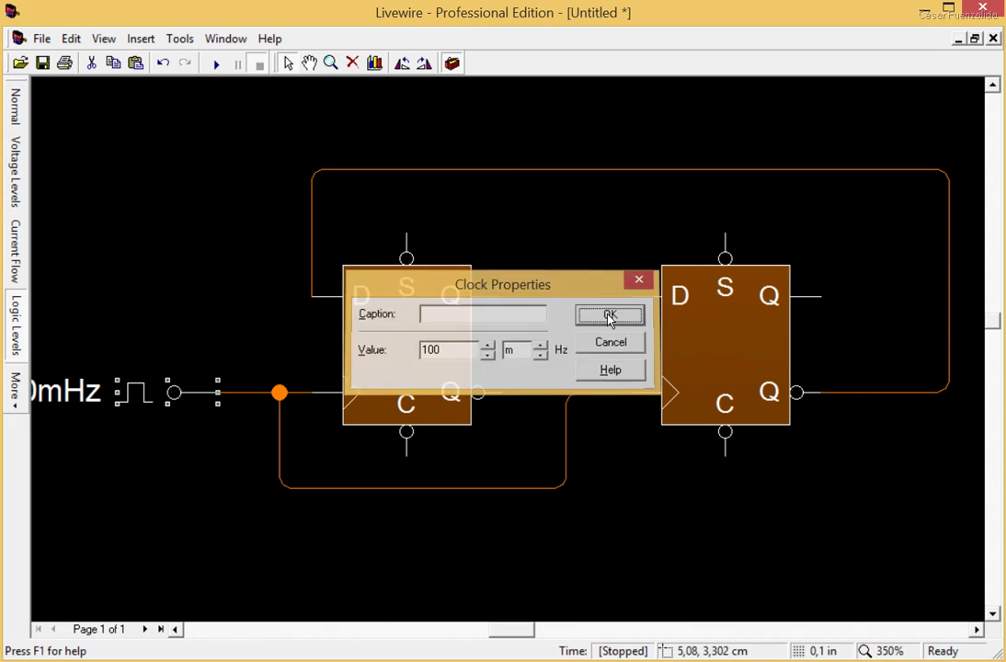
click(175, 238)
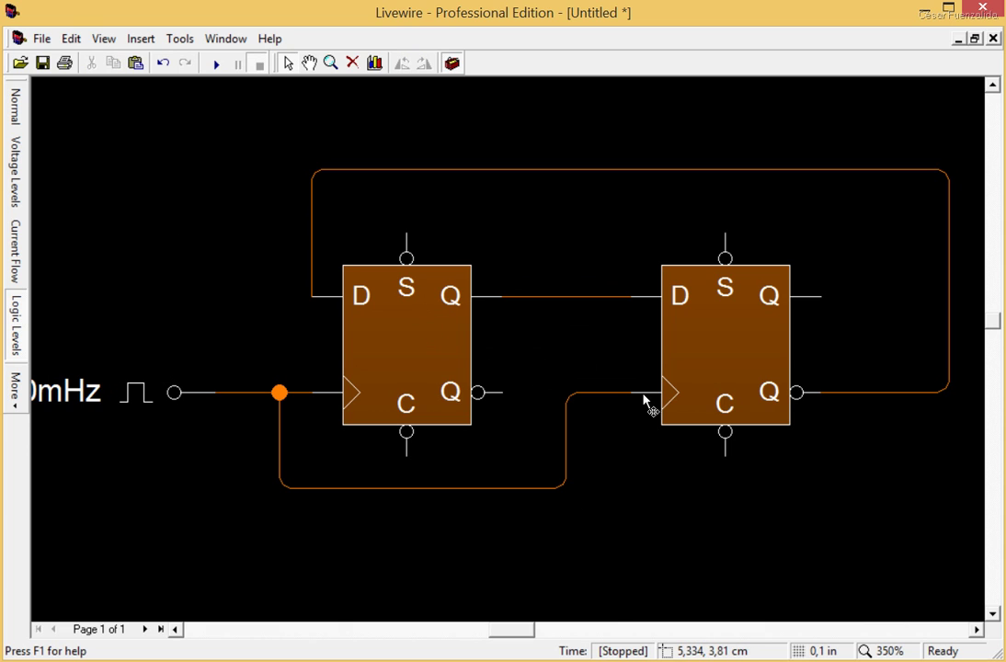
Step: Run and pause the simulation to examine the logic levels on both flip-flops, and stop it
click(216, 63)
click(238, 65)
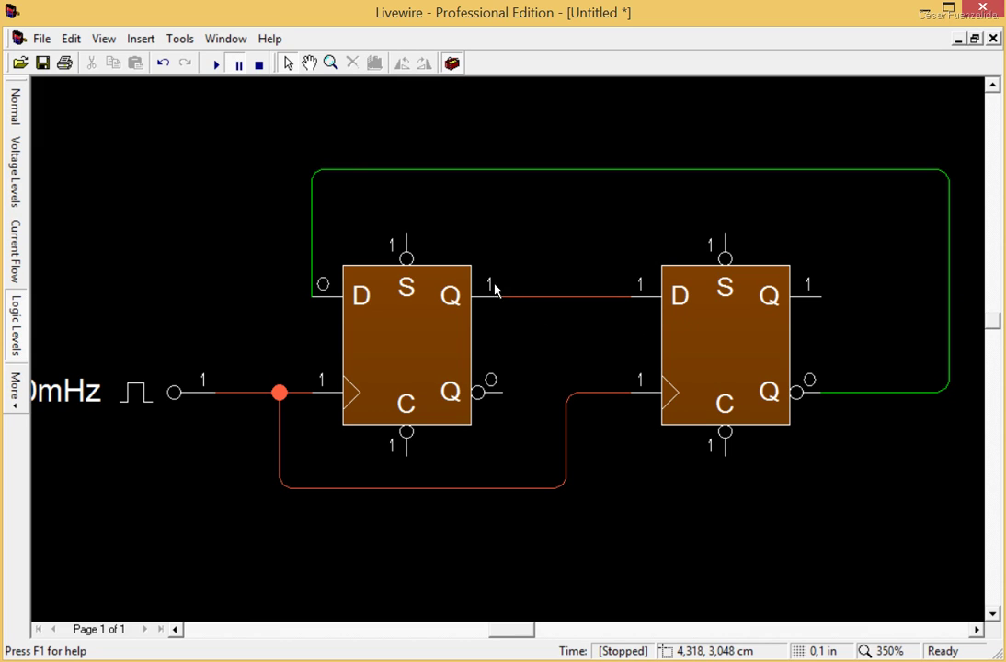
mouse_move(633, 297)
mouse_move(318, 400)
click(257, 67)
Step: Delete the clock wiring to both flip-flops and run the simulation with their clock inputs disconnected, stopping it after inspection
click(281, 425)
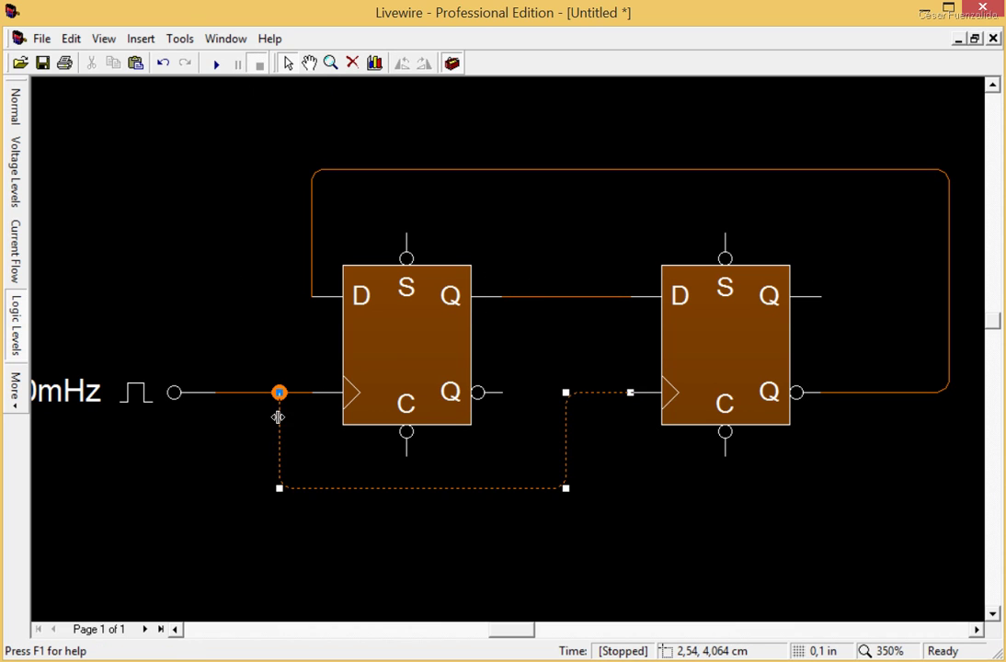
key(Delete)
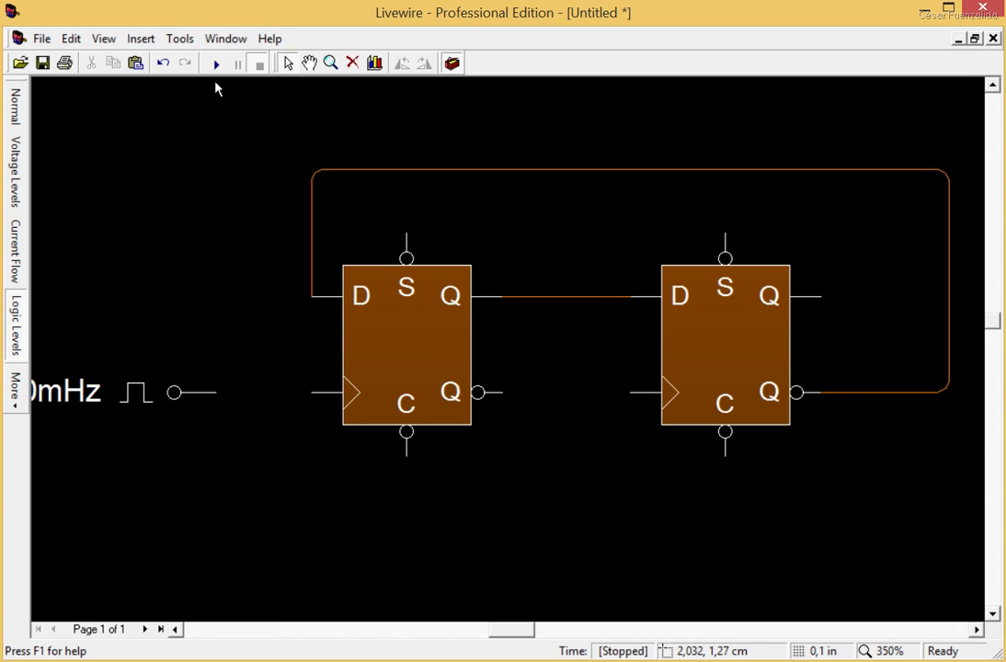
click(212, 65)
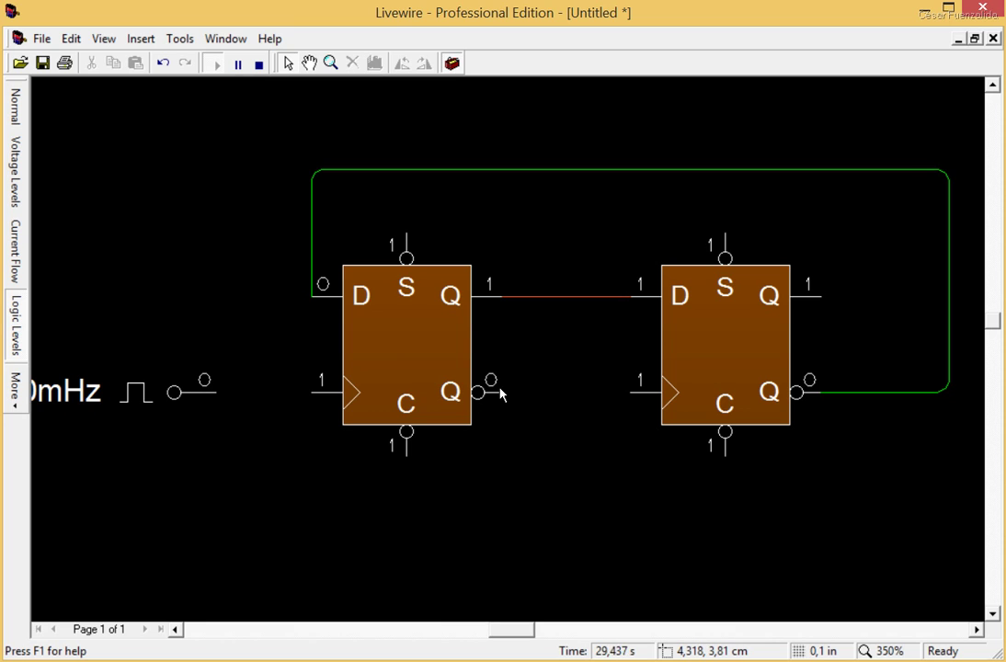
click(259, 65)
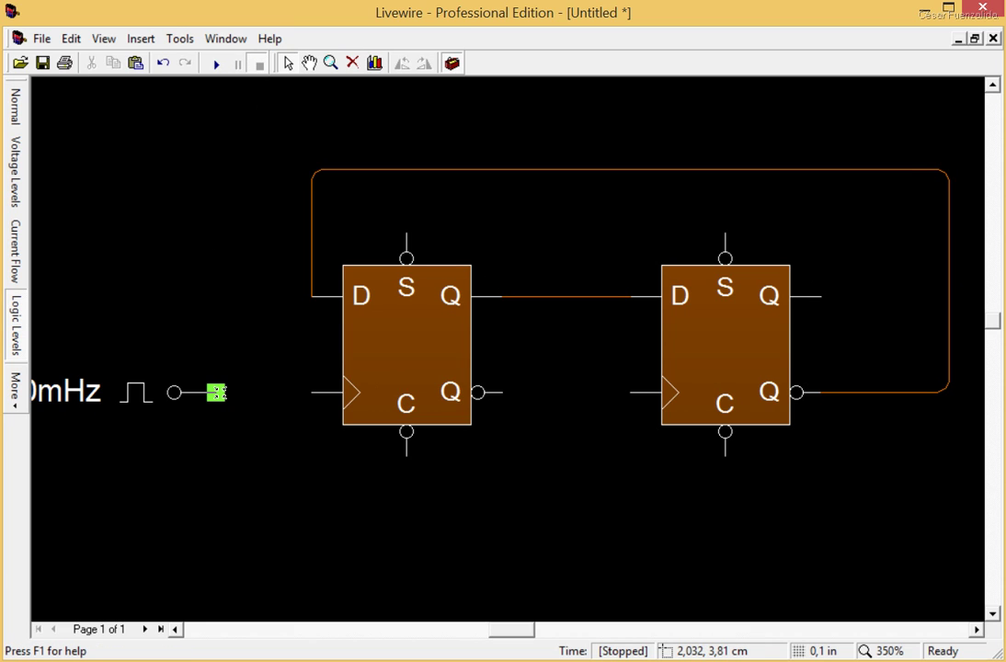
Step: Reconnect the clock source to the first flip-flop's clock input and branch the wire to the second flip-flop's clock input
drag(216, 393, 313, 393)
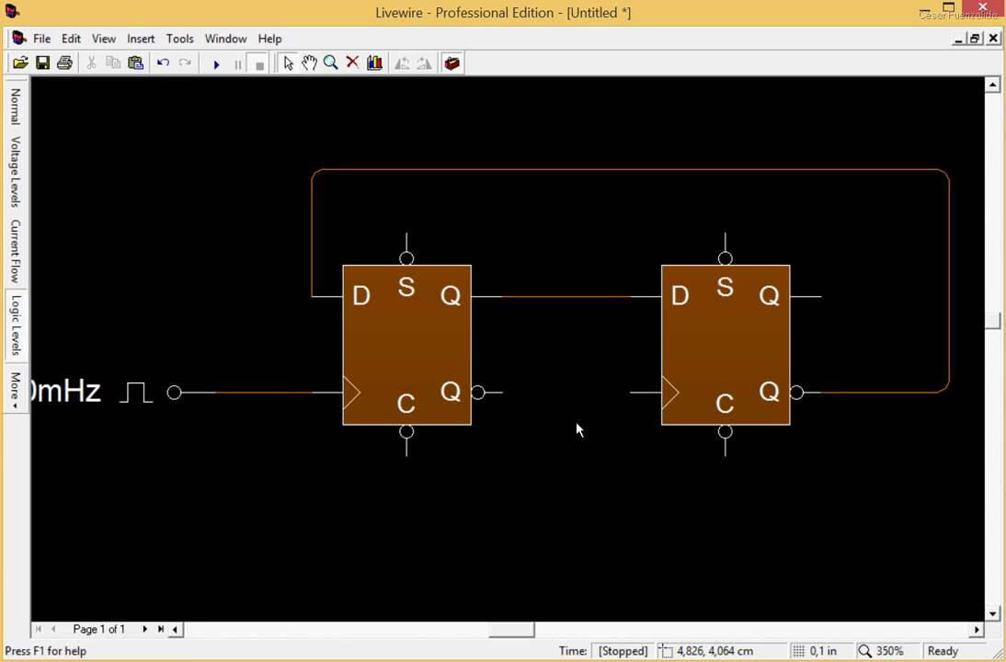
mouse_move(630, 393)
mouse_down()
mouse_move(575, 442)
mouse_move(556, 490)
mouse_move(442, 488)
mouse_move(265, 407)
mouse_move(280, 393)
mouse_up()
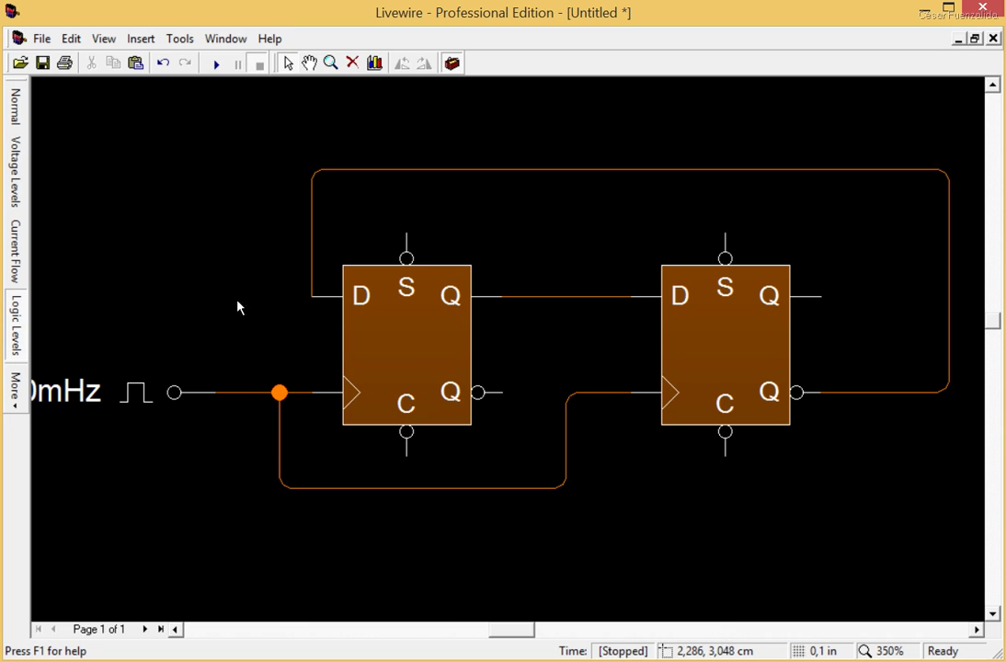
Step: Run the simulation and observe how the flip-flop inputs and outputs change with the clock signal
click(216, 65)
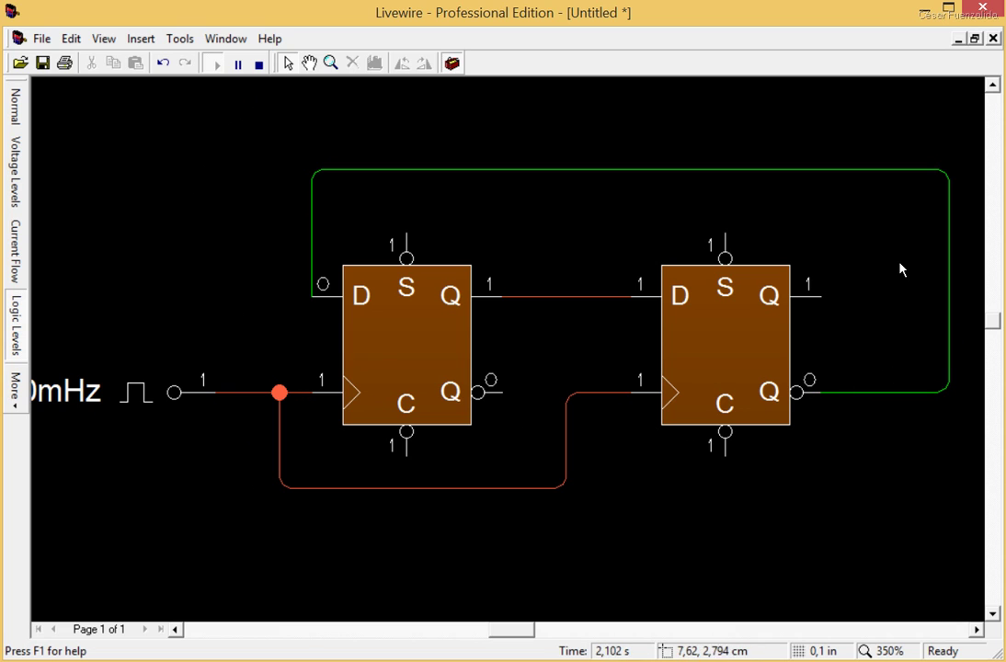
mouse_move(321, 297)
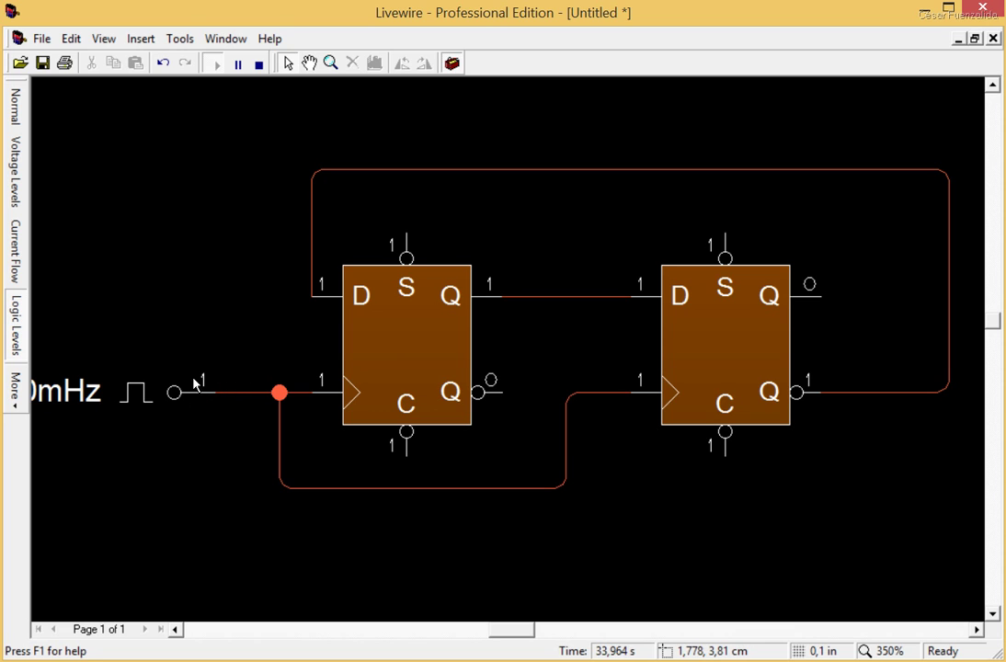
mouse_move(204, 384)
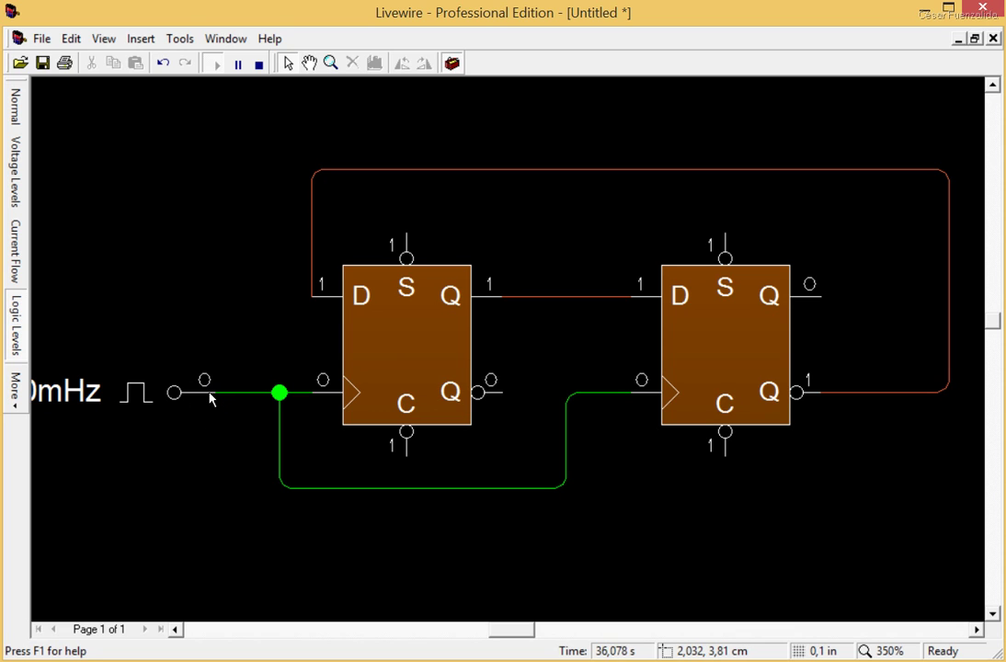
Step: Follow the logic levels from the clock through both flip-flops and the feedback path, and stop the simulation
mouse_move(211, 397)
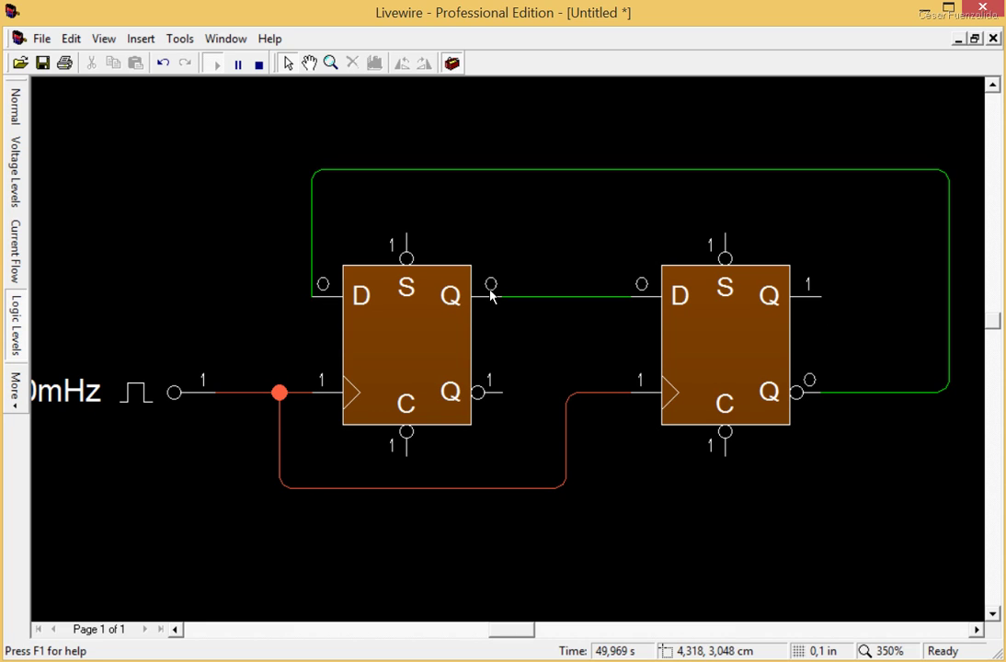
mouse_move(648, 296)
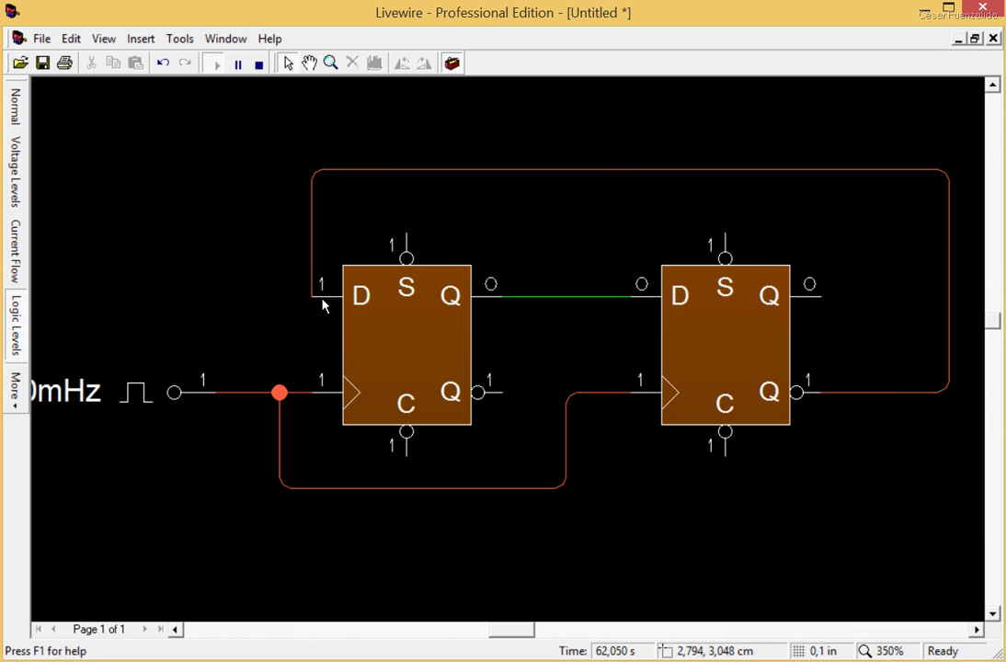
mouse_move(323, 287)
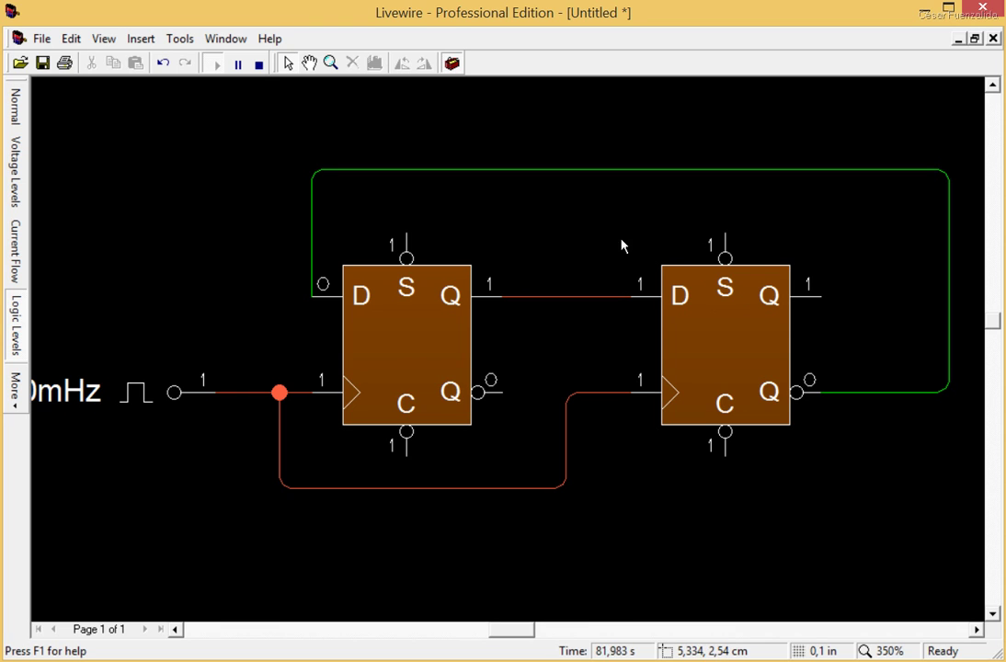
click(258, 64)
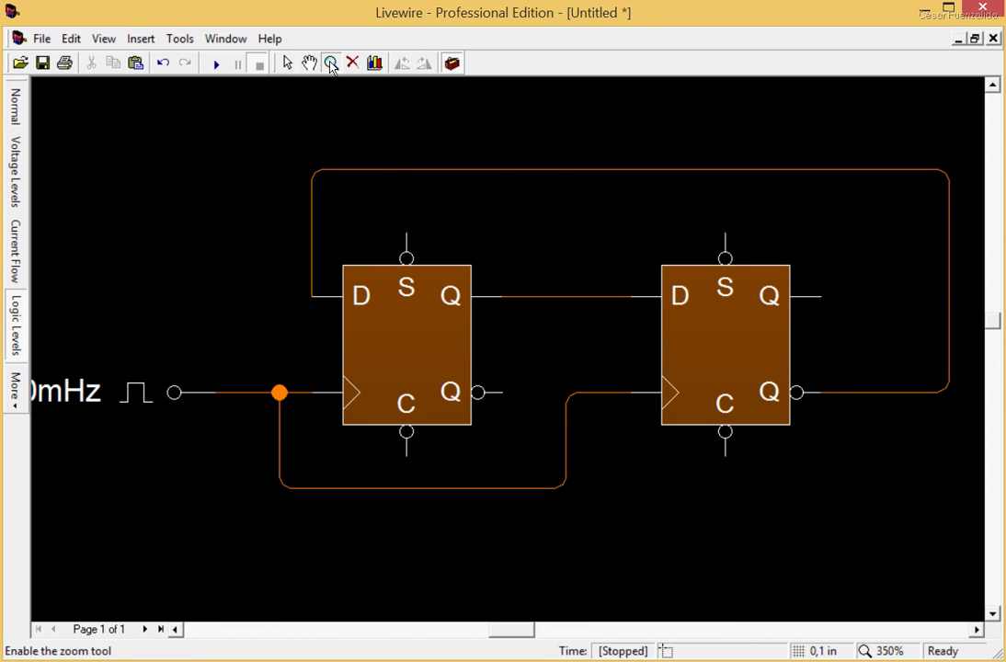
Step: Switch the circuit to the Normal display style and delete the feedback wire from the second flip-flop to the first D input
click(330, 62)
scroll(512, 330, down, 5)
scroll(616, 341, down, 1)
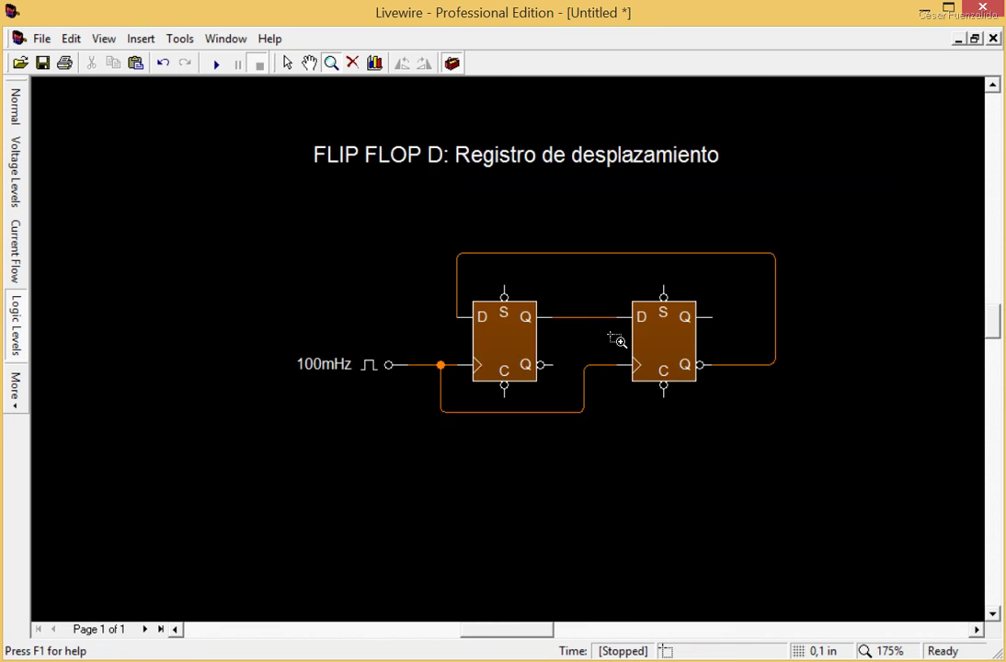
click(309, 63)
drag(552, 300, 349, 285)
click(288, 63)
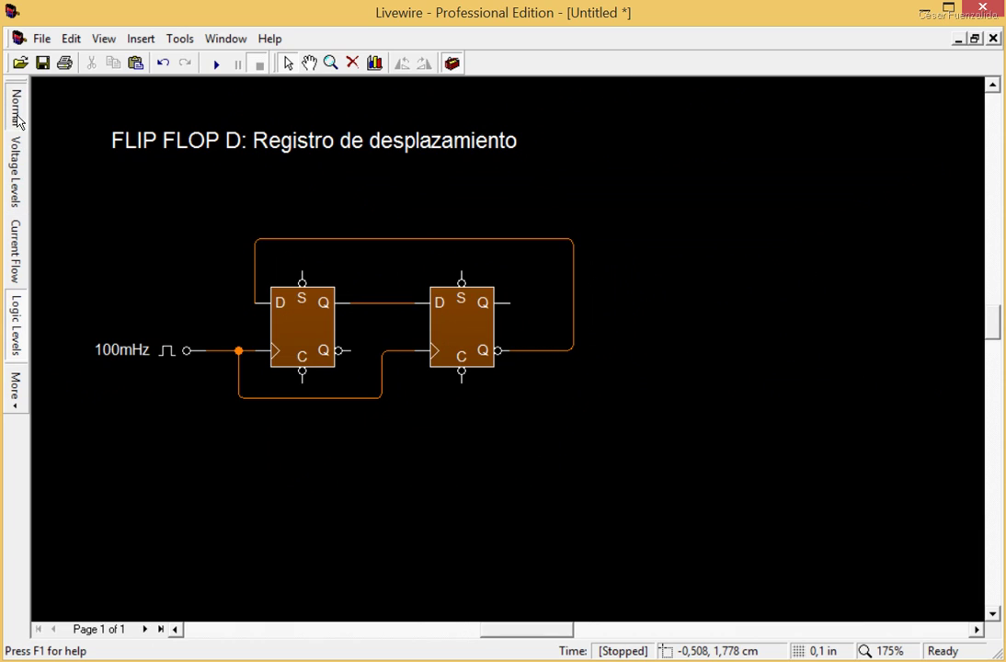
click(14, 103)
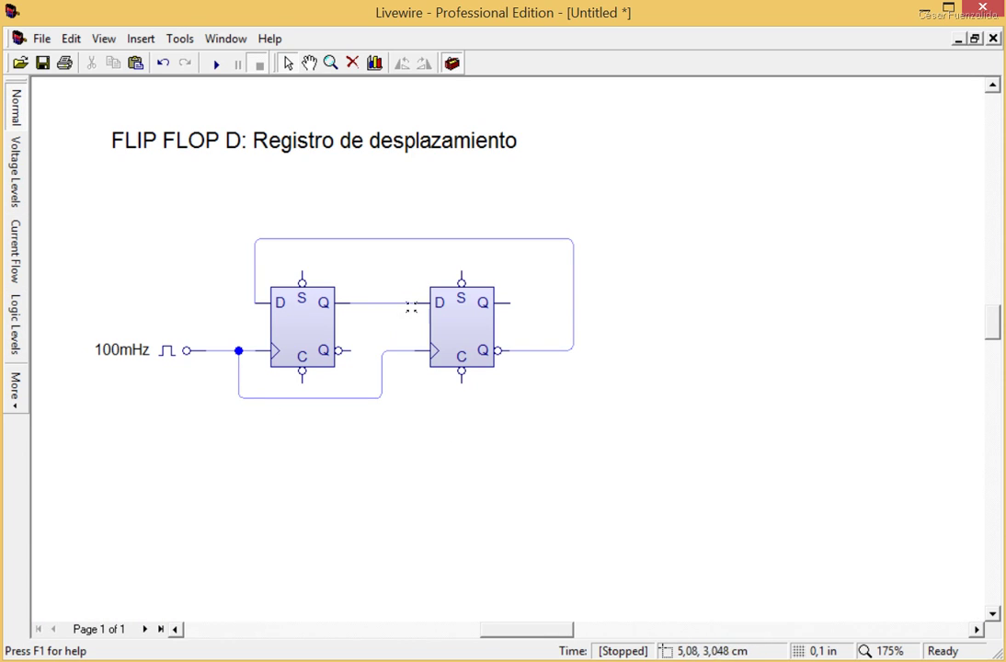
click(575, 325)
key(Delete)
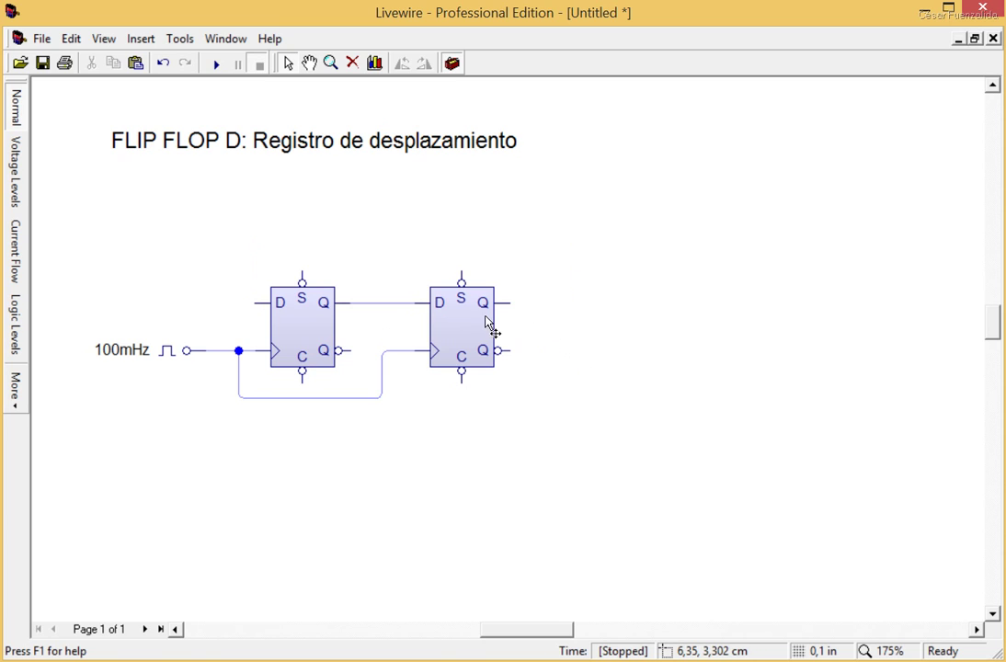
Step: Move the second flip-flop closer to the first one, keeping both in line
click(455, 336)
drag(455, 336, 441, 340)
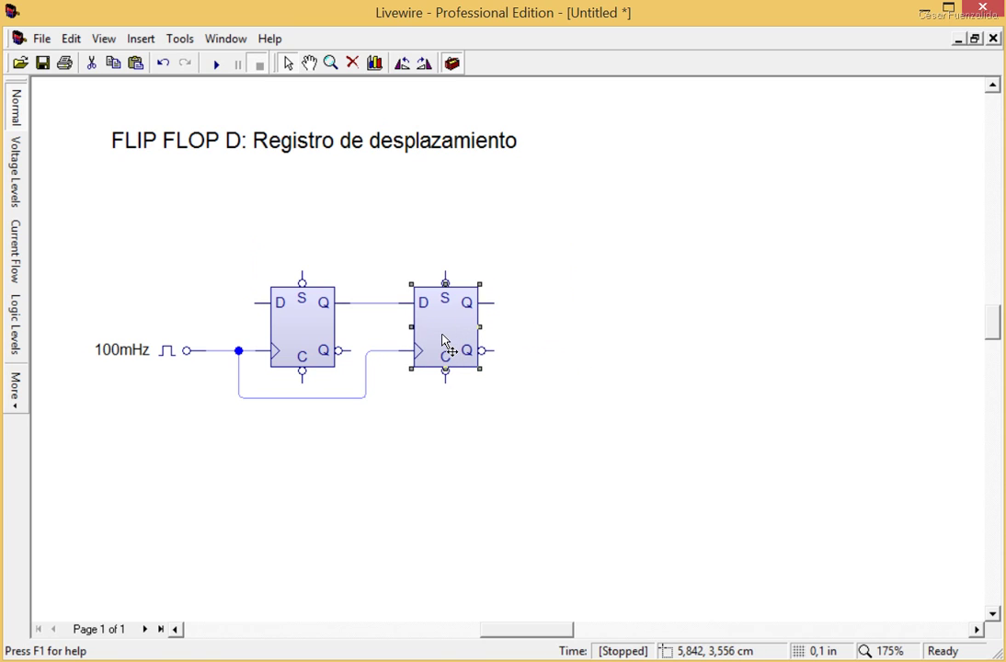
click(367, 375)
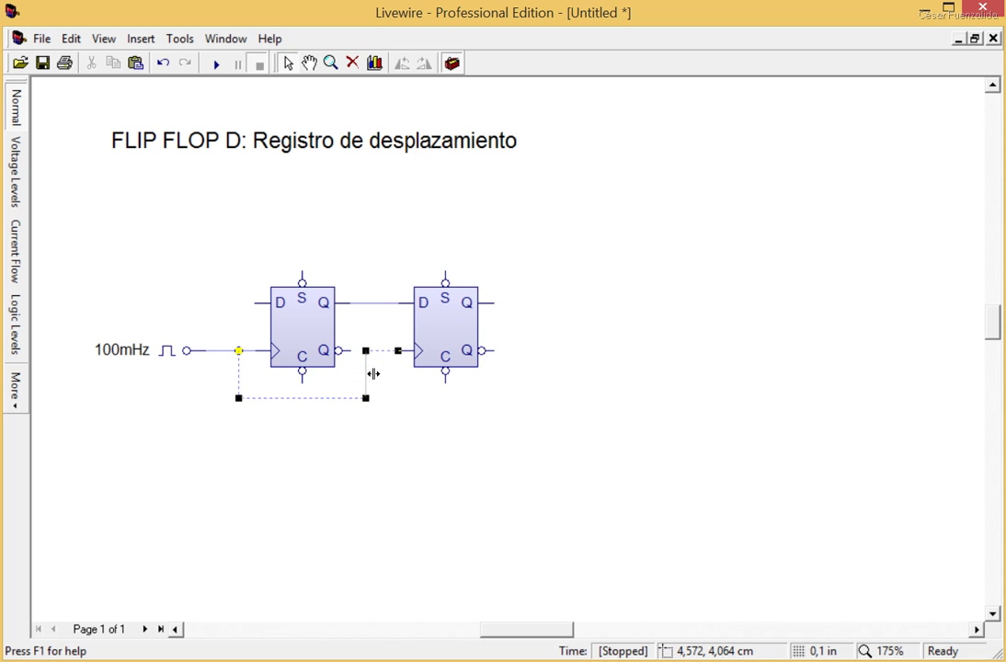
click(422, 349)
drag(423, 350, 408, 350)
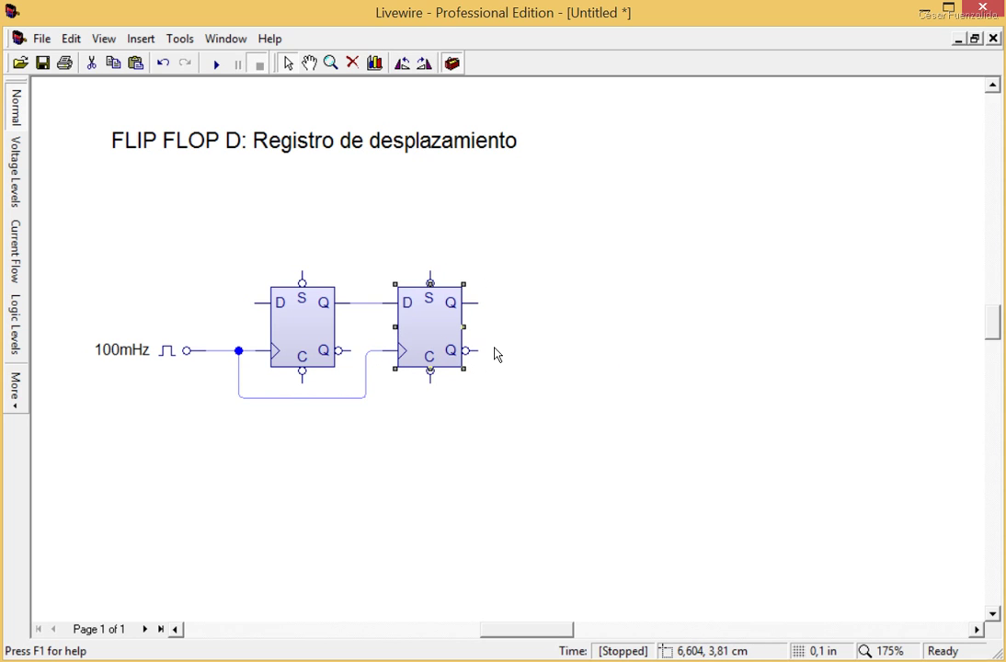
Step: Add a third flip-flop by copying the second, and wire its clock input to the clock line and its D input to the second's Q
key(ctrl+c)
key(ctrl+v)
click(575, 329)
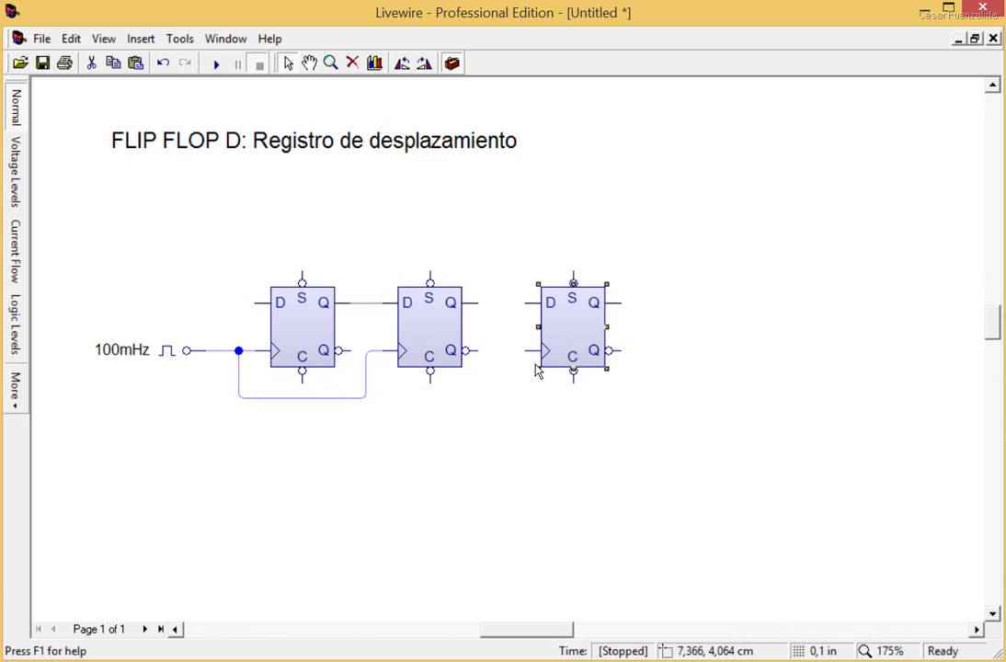
mouse_move(526, 350)
mouse_down()
mouse_move(507, 381)
mouse_move(457, 407)
mouse_move(365, 397)
mouse_up()
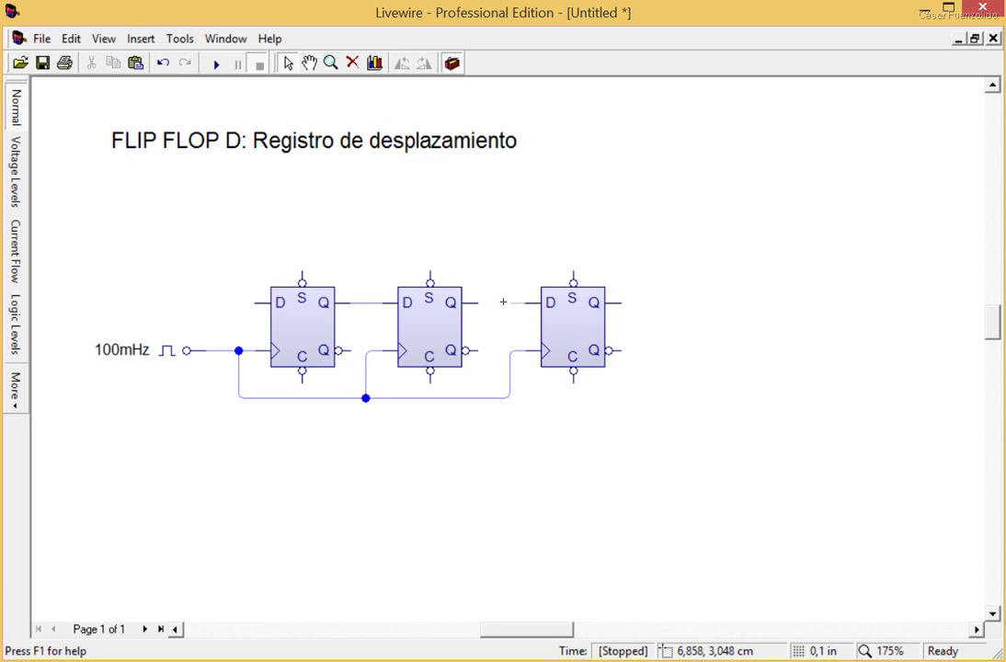
drag(478, 303, 530, 303)
Step: Paste a fourth flip-flop in line, and wire its clock input to the clock line and its D input to the third's Q
key(ctrl+v)
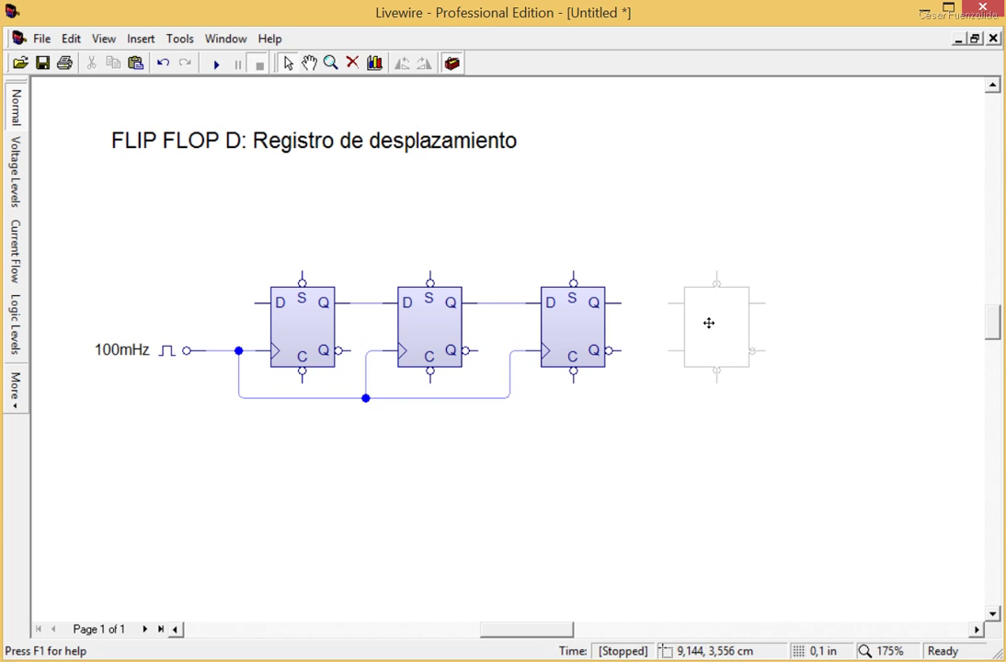
click(716, 326)
drag(682, 352, 510, 398)
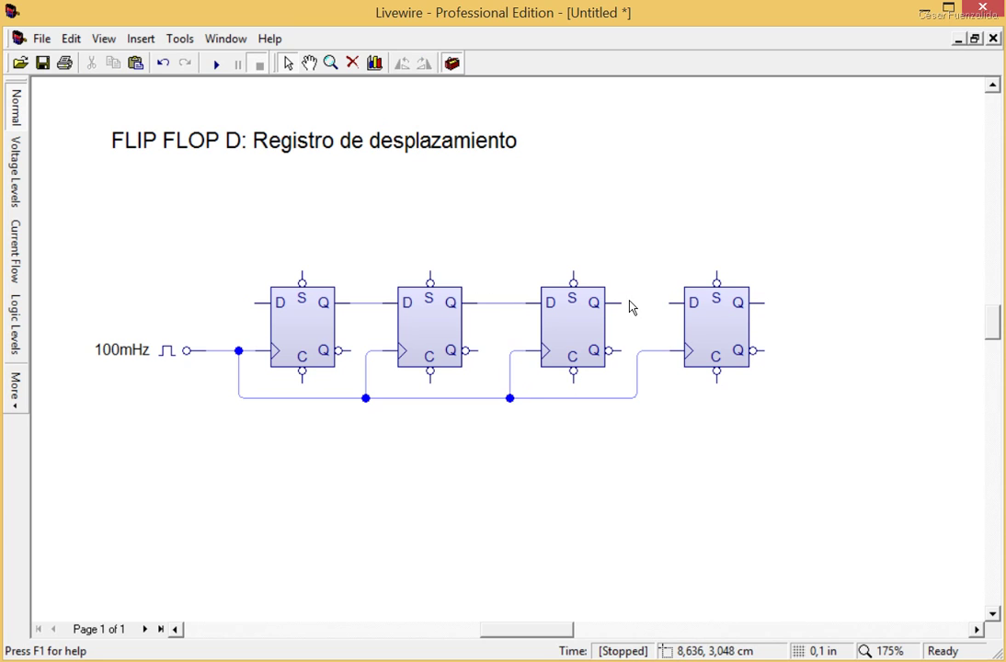
drag(633, 304, 670, 302)
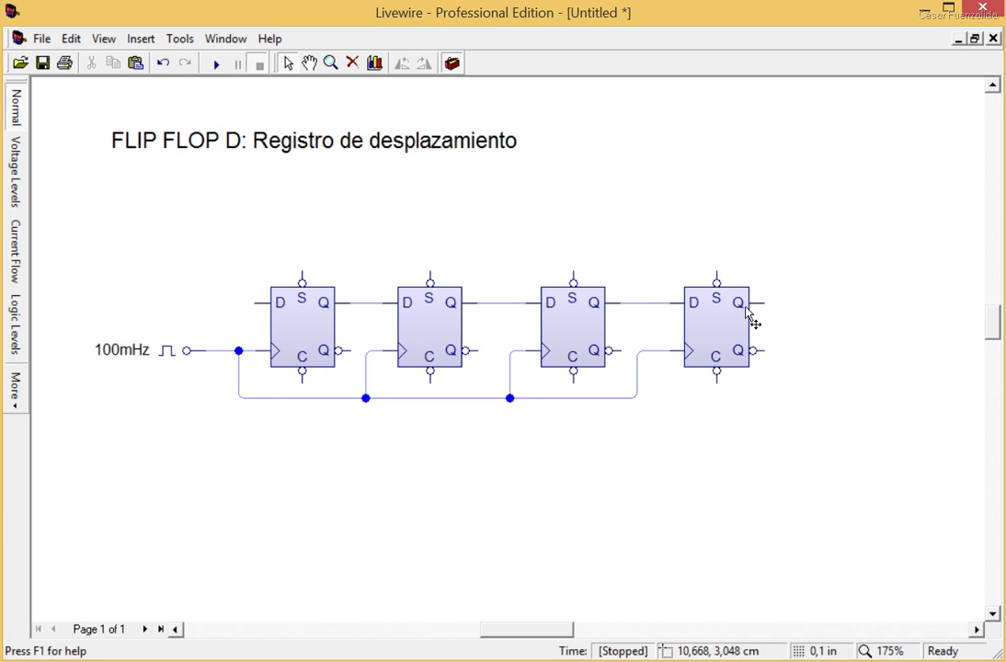
Step: Wire the fourth flip-flop's inverted output back to the first D input and set the clock frequency to 500 mHz
mouse_move(769, 353)
mouse_down()
mouse_move(801, 341)
mouse_move(795, 238)
mouse_move(714, 231)
mouse_move(330, 258)
mouse_move(250, 288)
mouse_move(256, 303)
mouse_up()
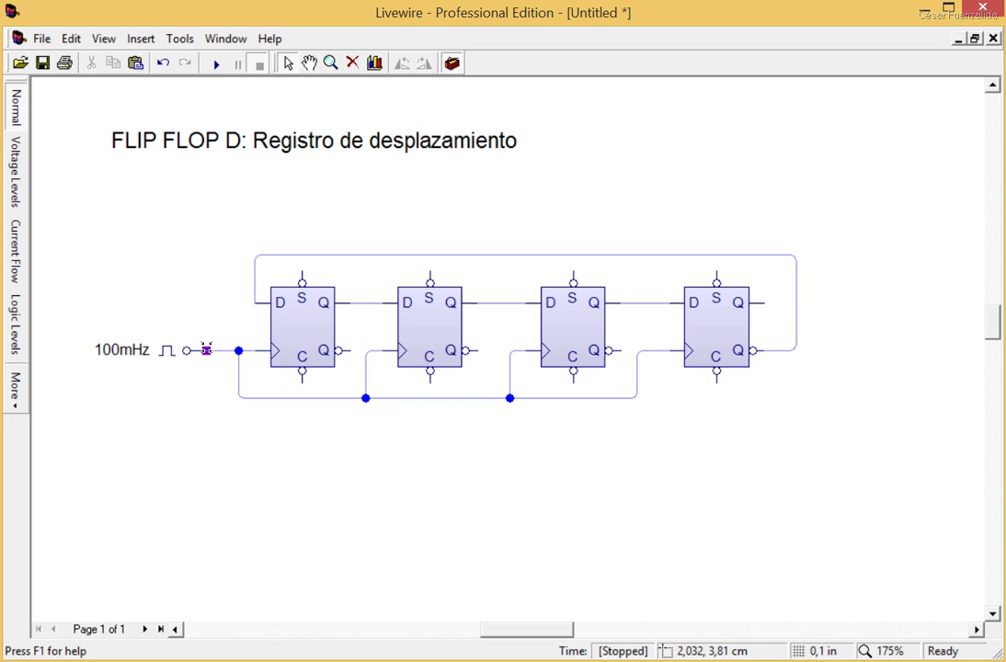
double_click(190, 354)
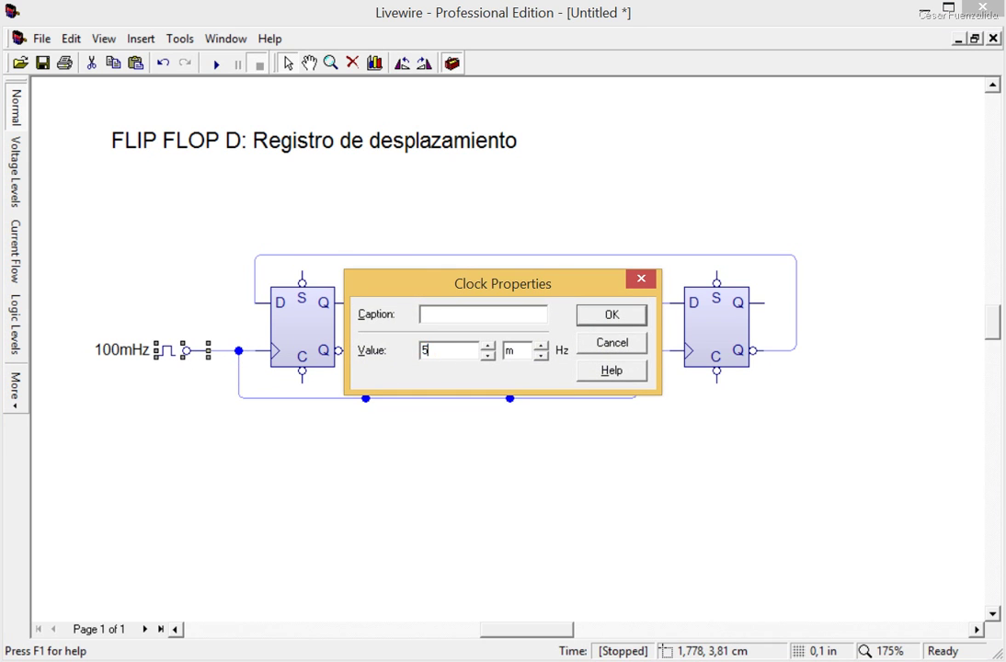
click(613, 314)
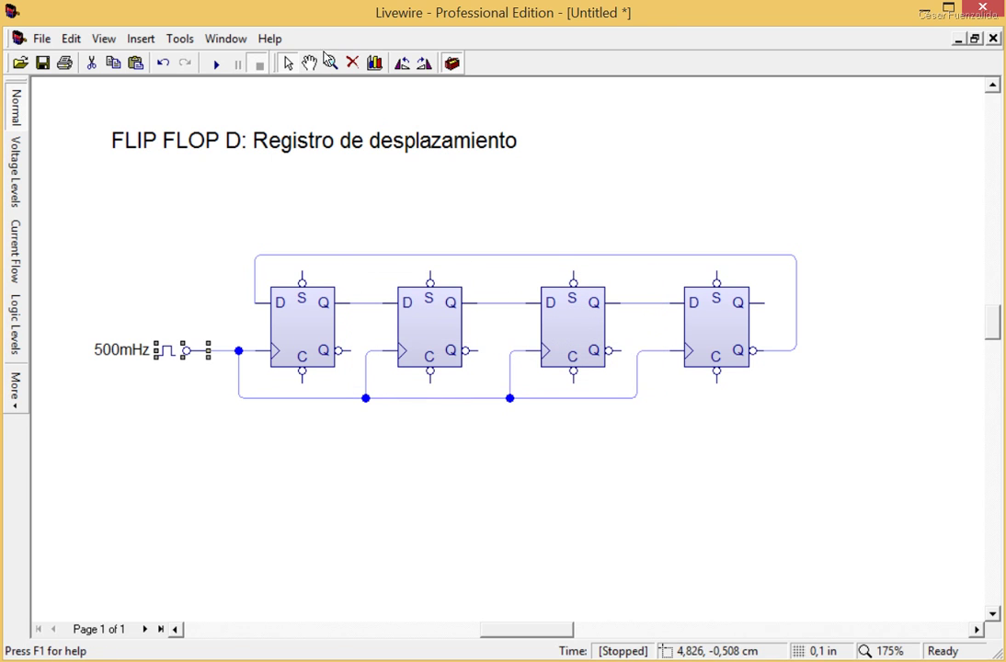
Step: Switch to the Voltage Levels display style and move the feedback wire's vertical and upper segments farther from the flip-flops
click(331, 63)
click(273, 298)
click(249, 283)
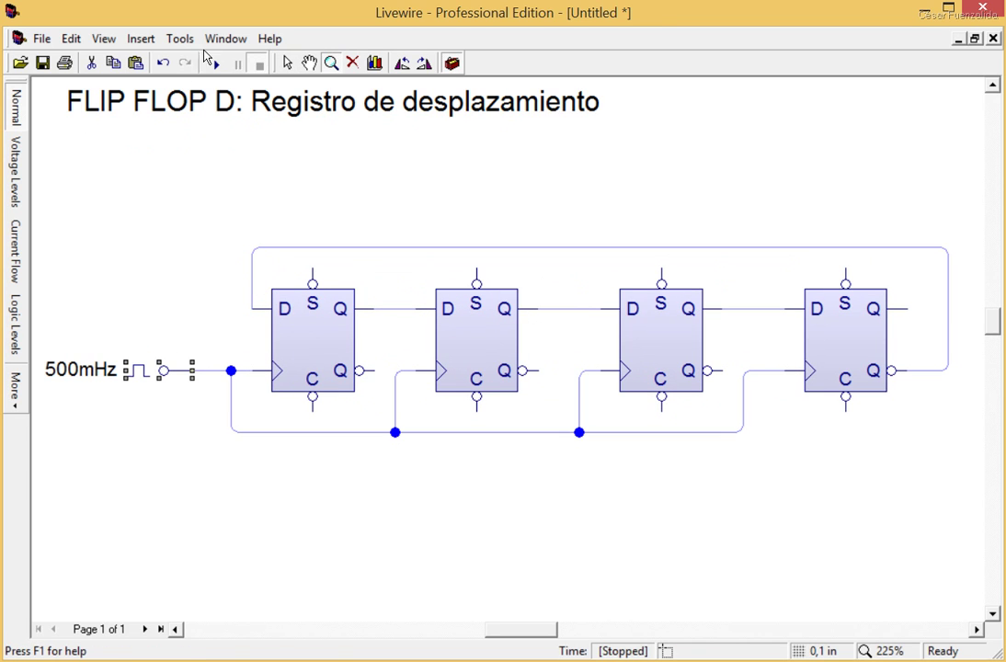
click(289, 64)
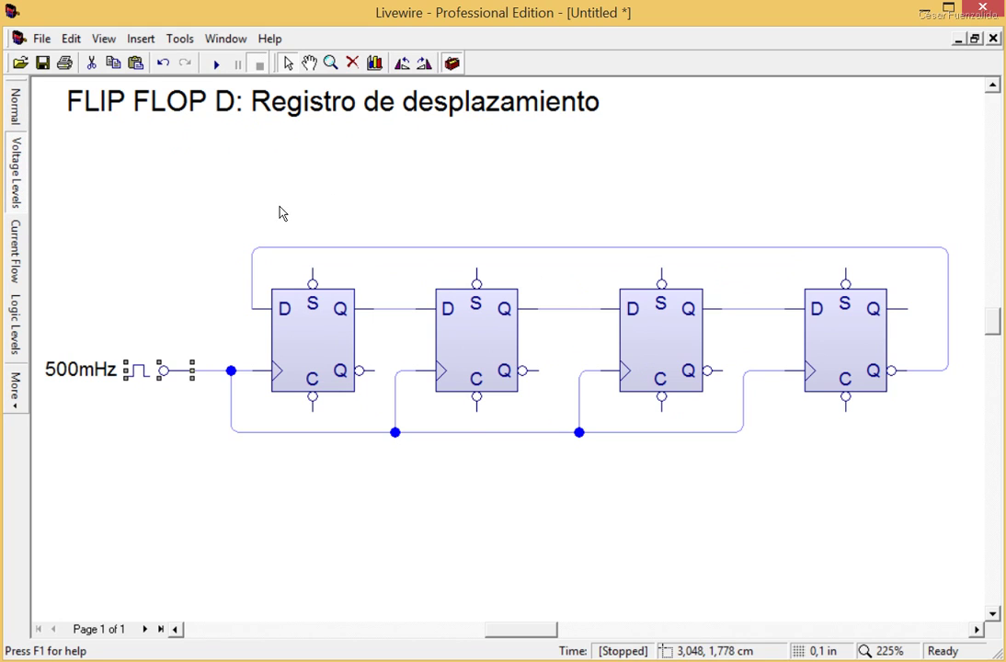
drag(254, 279, 230, 276)
click(164, 270)
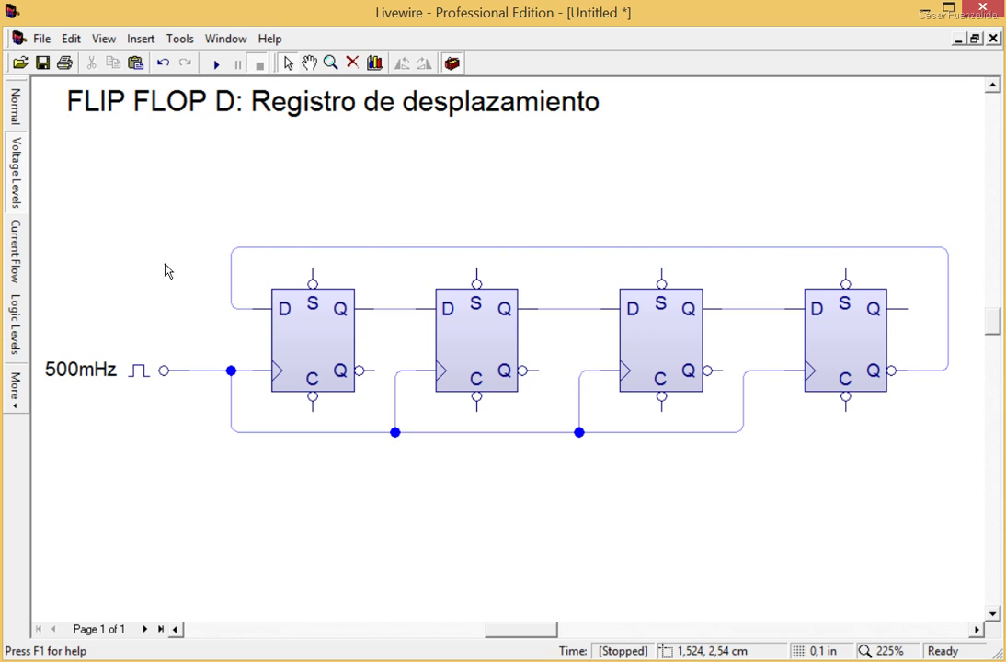
click(760, 248)
drag(760, 239, 762, 227)
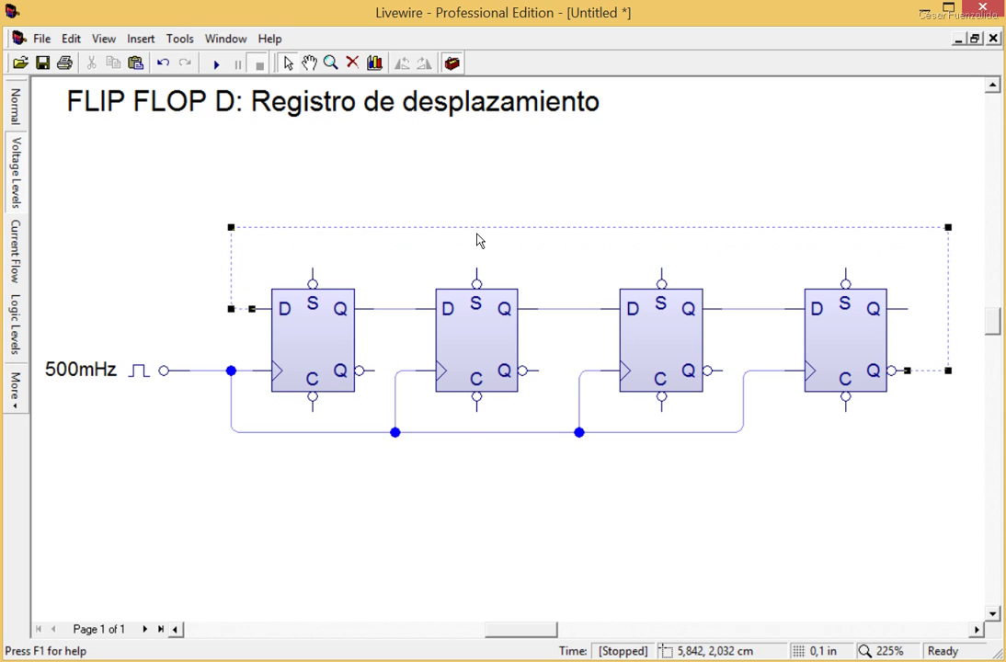
click(138, 215)
Step: Run the four-stage simulation, pausing and resuming it to examine the voltage levels shifting between flip-flops, and stop it
click(215, 64)
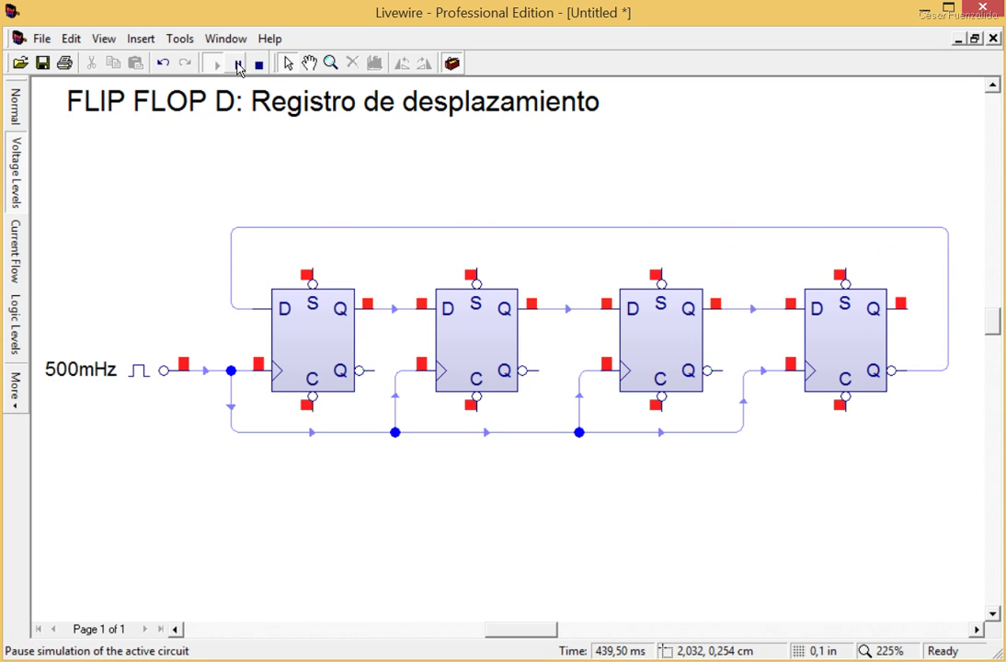
click(239, 66)
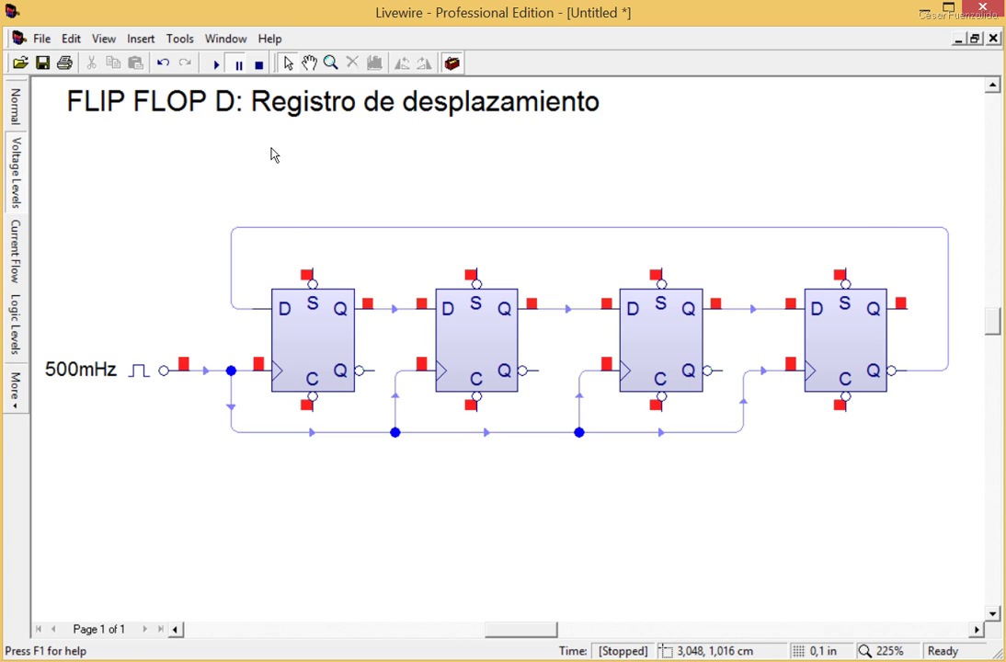
click(216, 64)
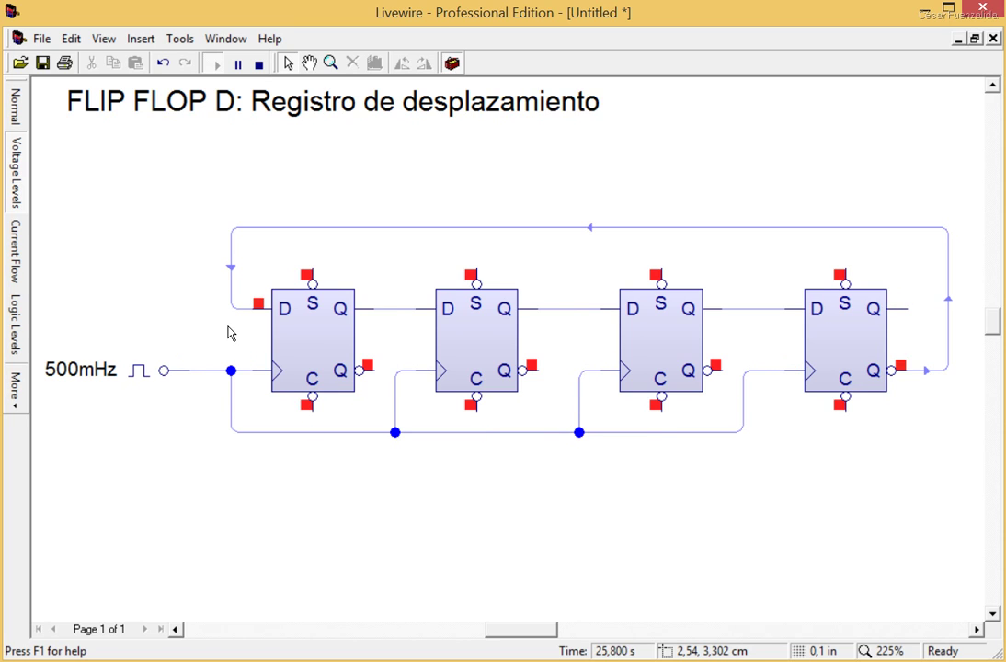
mouse_move(428, 313)
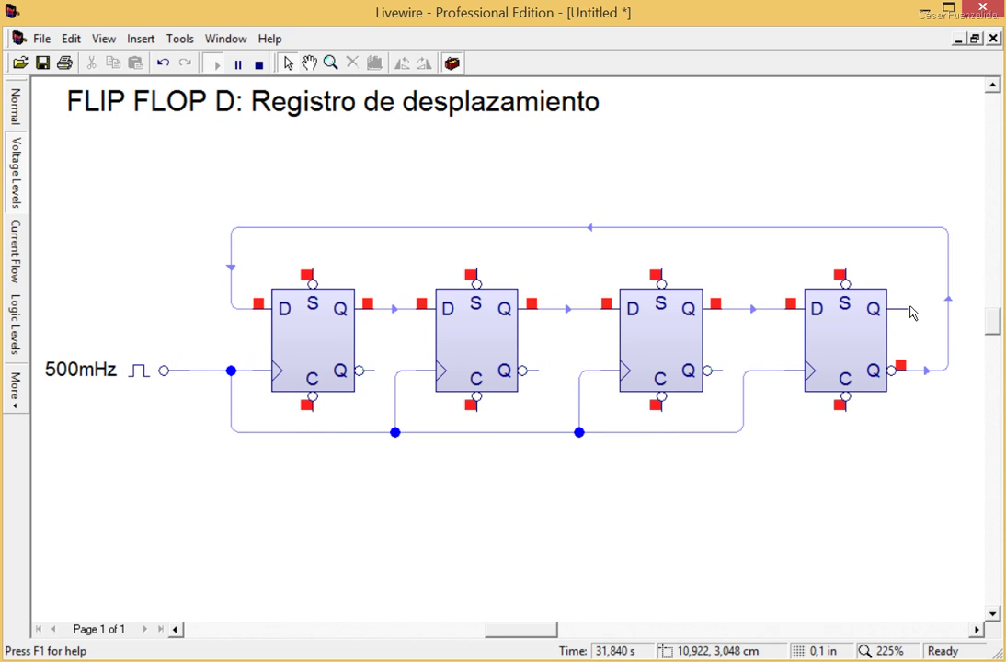
mouse_move(247, 307)
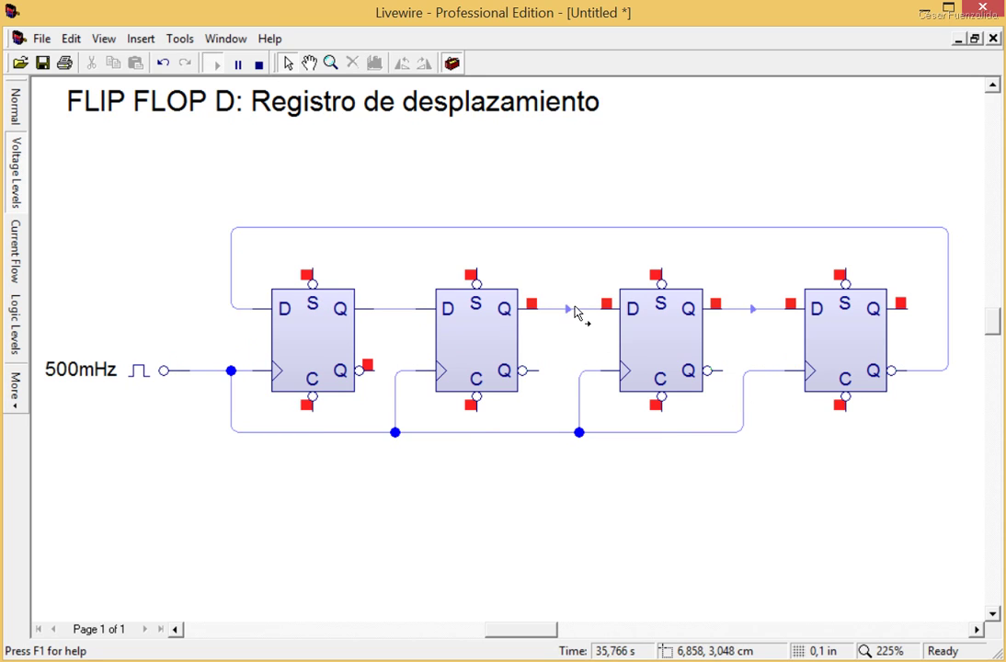
mouse_move(763, 313)
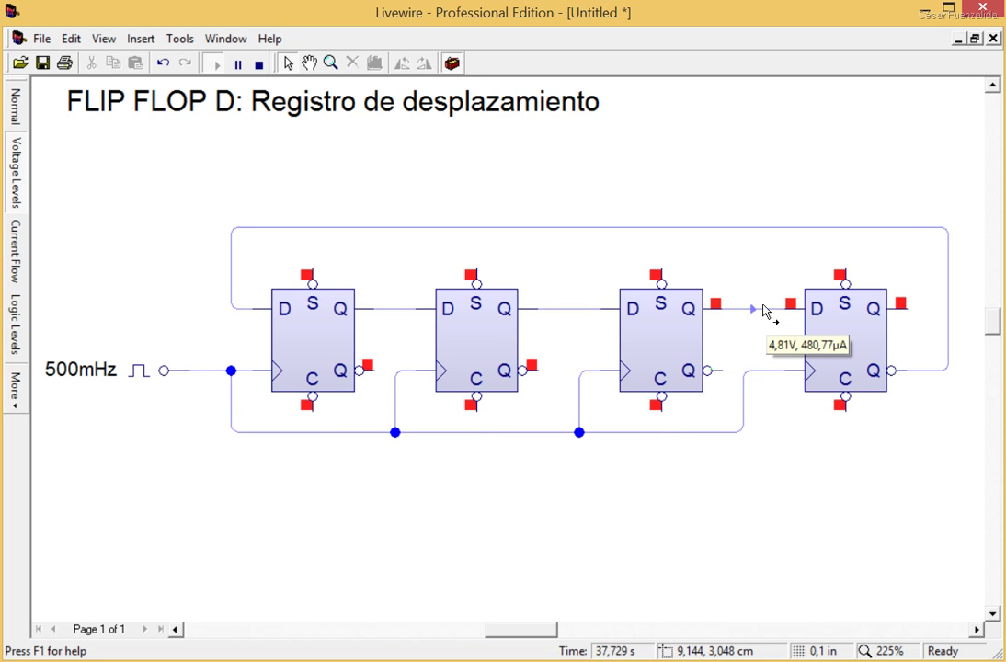
click(258, 66)
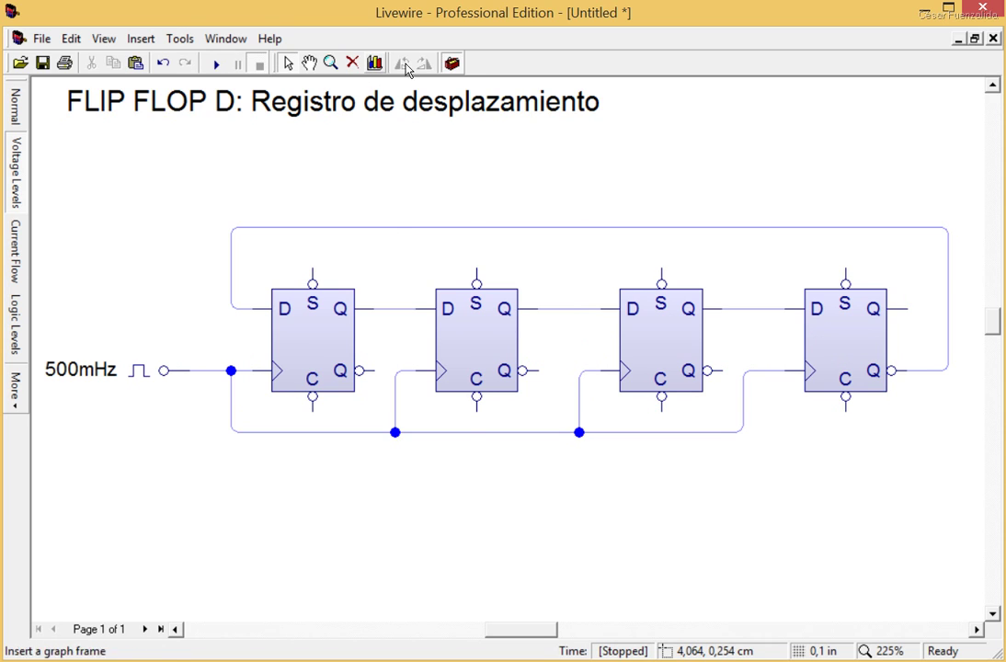
Step: Place a Logic Analyzer from the Measuring components beside the fourth flip-flop, with its channel pins facing the circuit
click(332, 62)
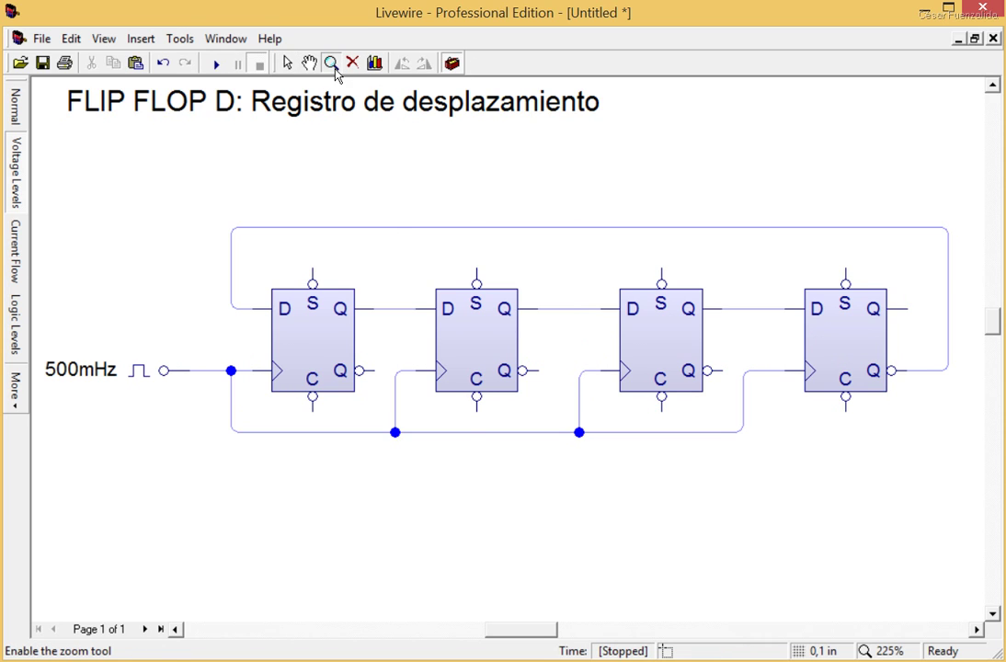
right_click(457, 210)
right_click(458, 210)
click(309, 62)
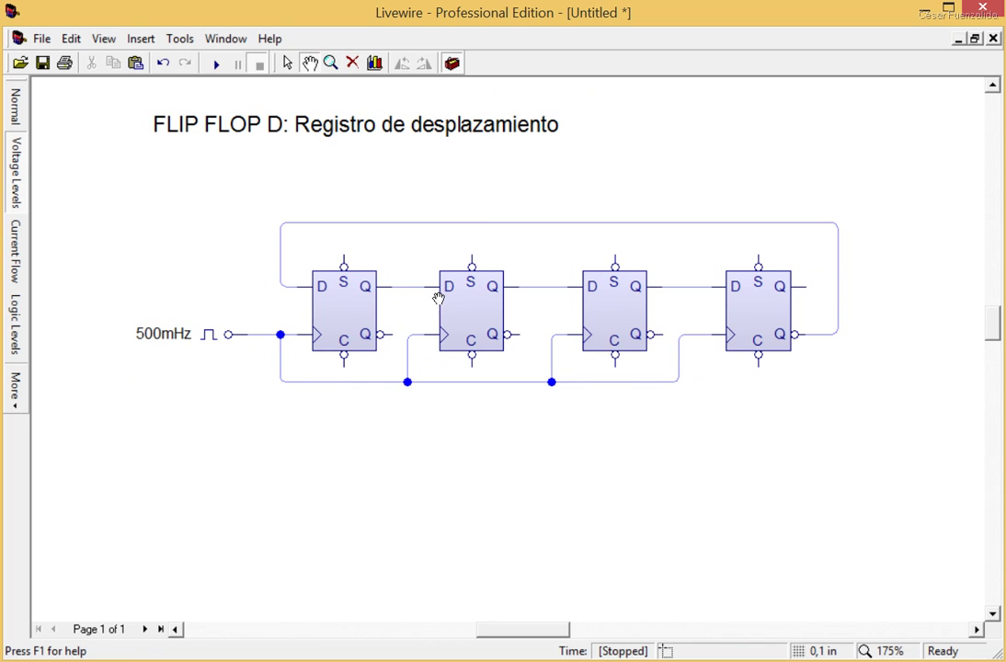
drag(456, 239, 387, 234)
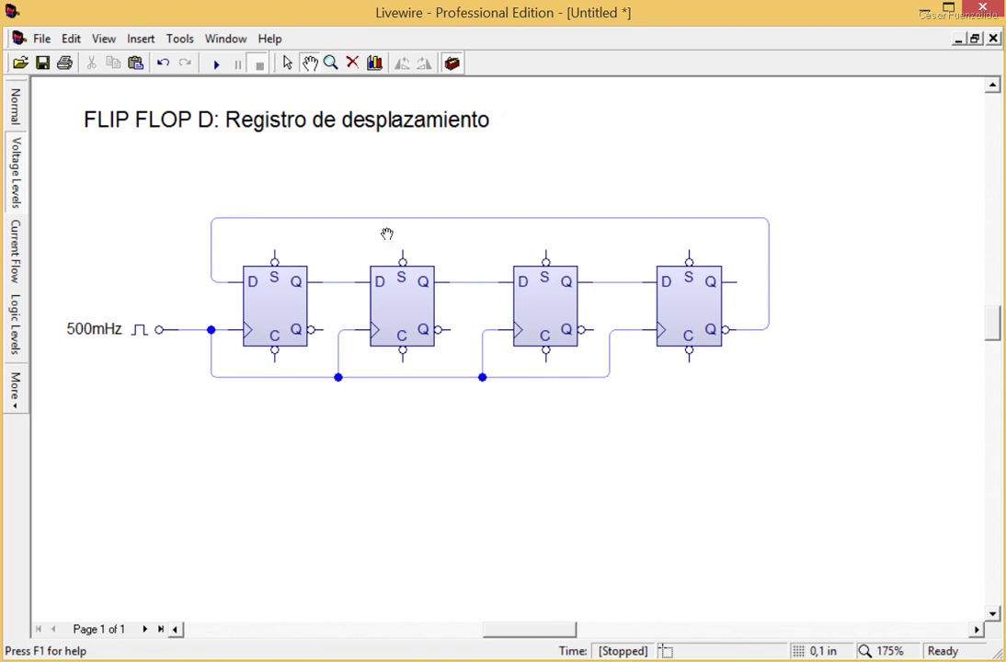
click(452, 63)
click(984, 116)
click(820, 364)
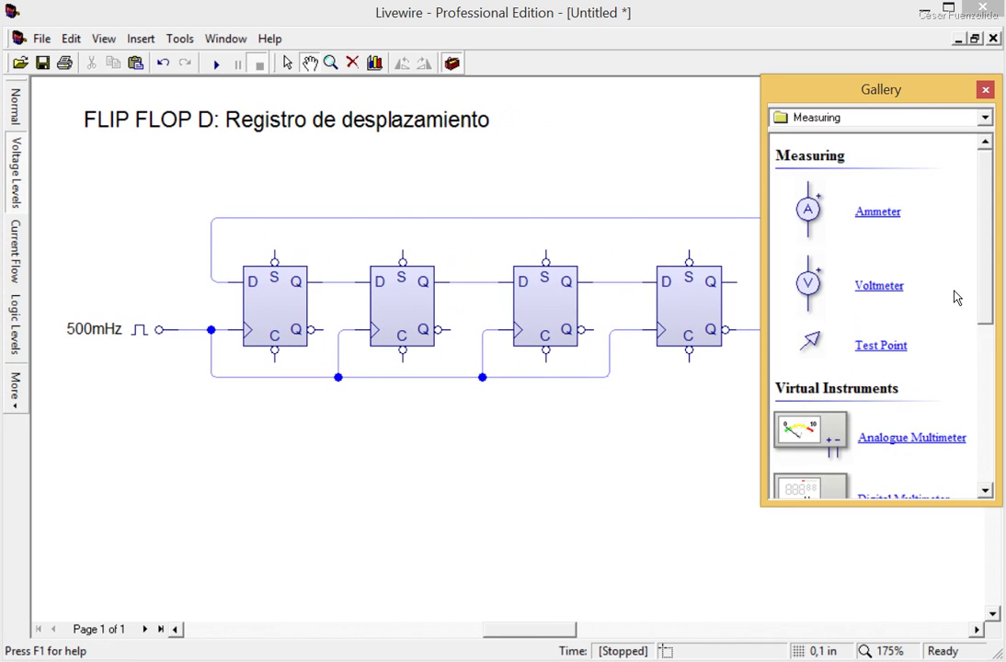
scroll(844, 417, down, 9)
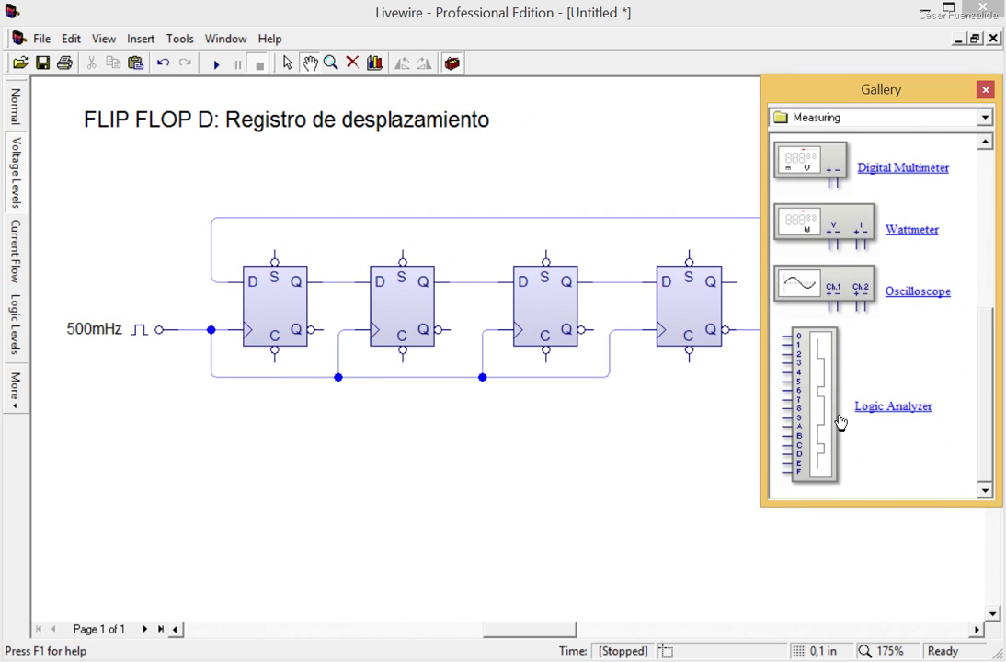
drag(834, 416, 729, 517)
click(985, 90)
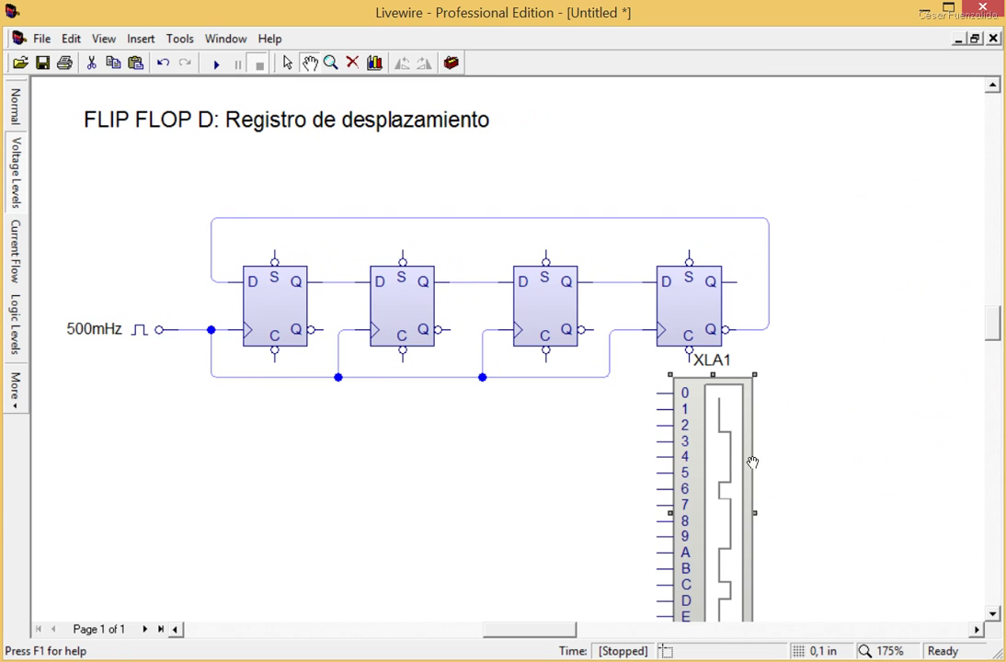
drag(751, 463, 897, 295)
Step: Wire analyzer channel 0 to the first flip-flop's D input and channels 1 to 4 to the four Q outputs in order
click(287, 63)
mouse_move(858, 146)
mouse_down()
mouse_move(400, 195)
mouse_move(218, 238)
mouse_move(218, 274)
mouse_up()
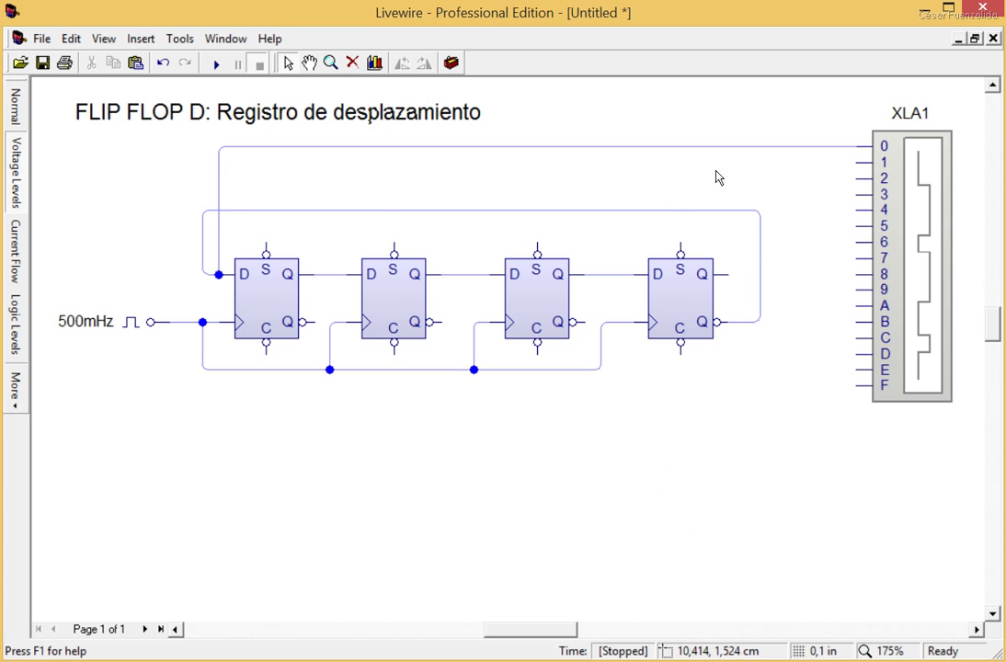
mouse_move(855, 162)
mouse_down()
mouse_move(315, 302)
mouse_move(314, 274)
mouse_up()
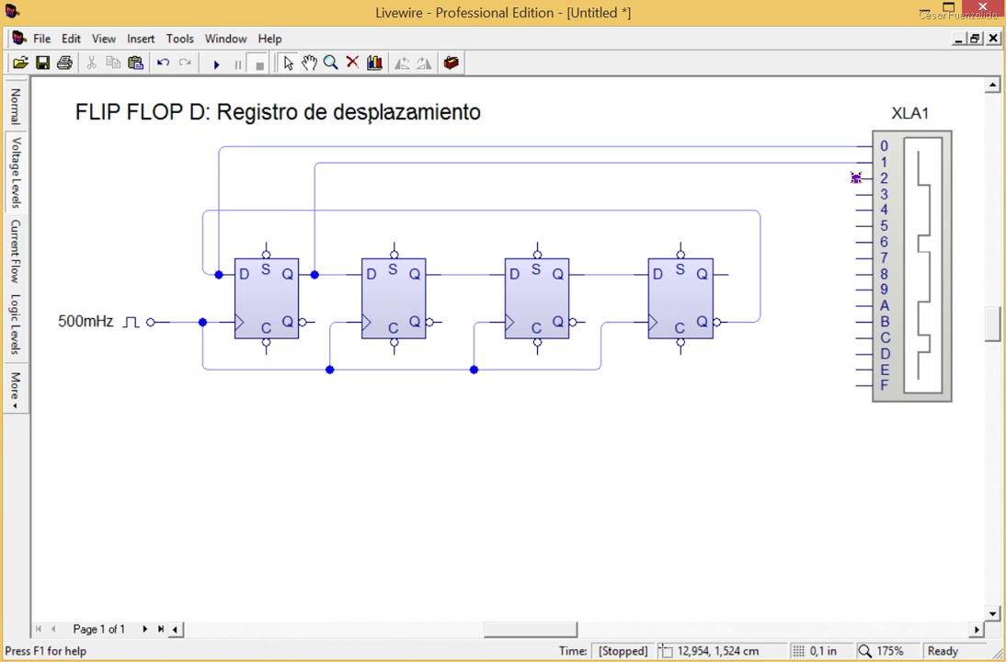
mouse_move(856, 178)
mouse_down()
mouse_move(440, 258)
mouse_move(437, 275)
mouse_move(831, 195)
mouse_move(622, 221)
mouse_up()
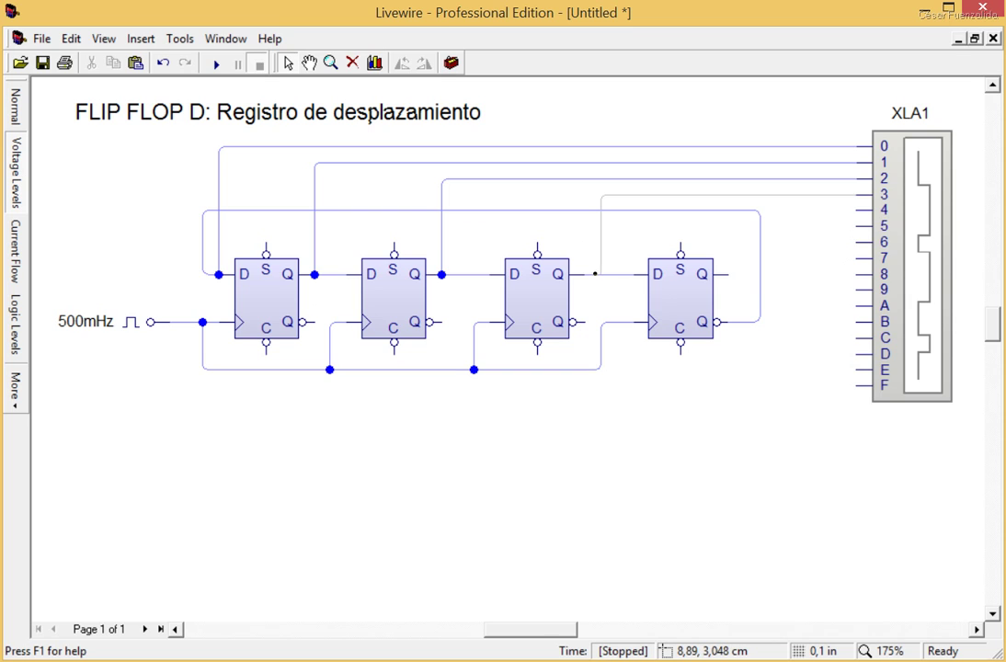
drag(596, 274, 589, 273)
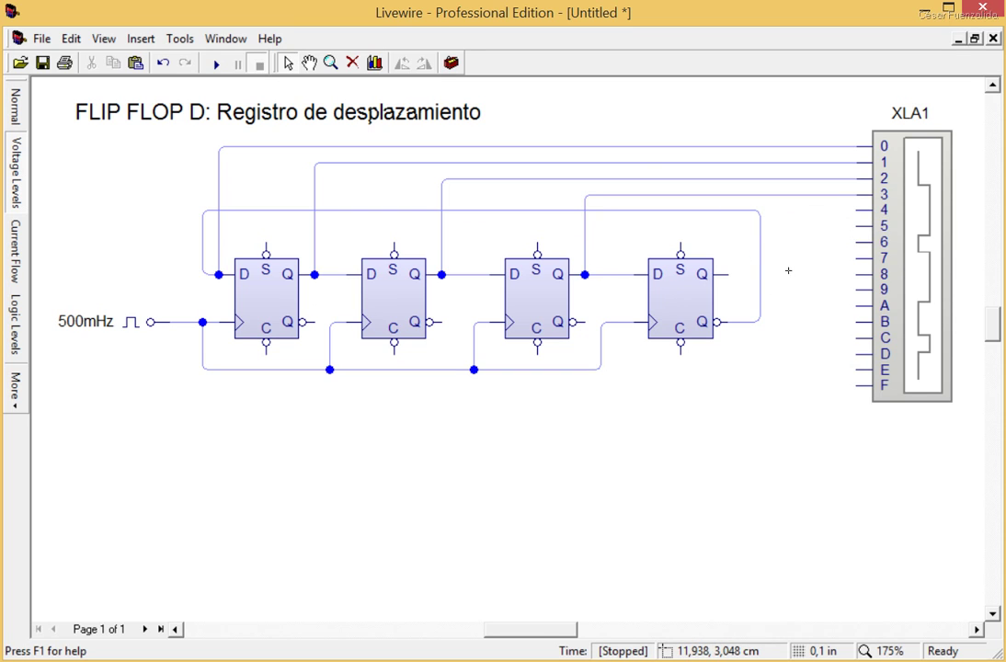
drag(857, 211, 809, 274)
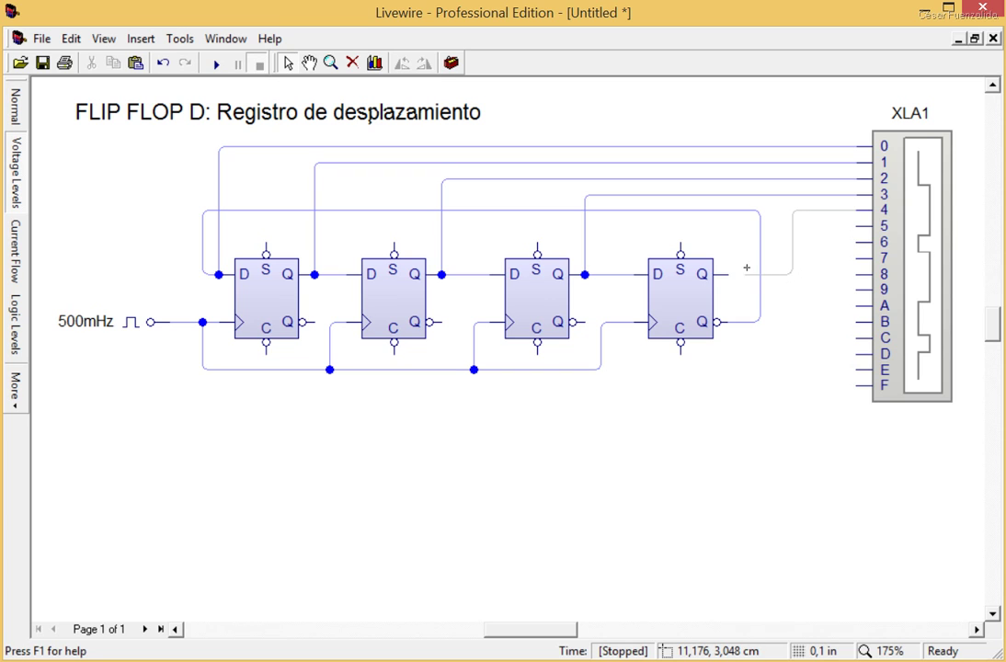
Step: Insert a graph of the logic analyzer below the circuit and heighten it to fit channels 0 to 4
right_click(887, 224)
key(Escape)
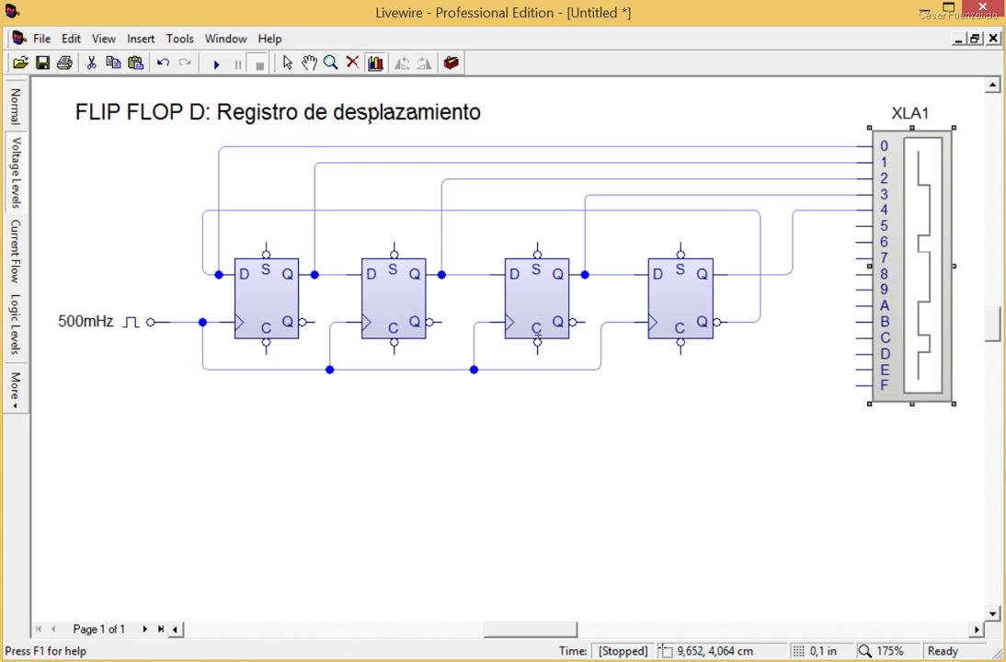
drag(61, 415, 938, 581)
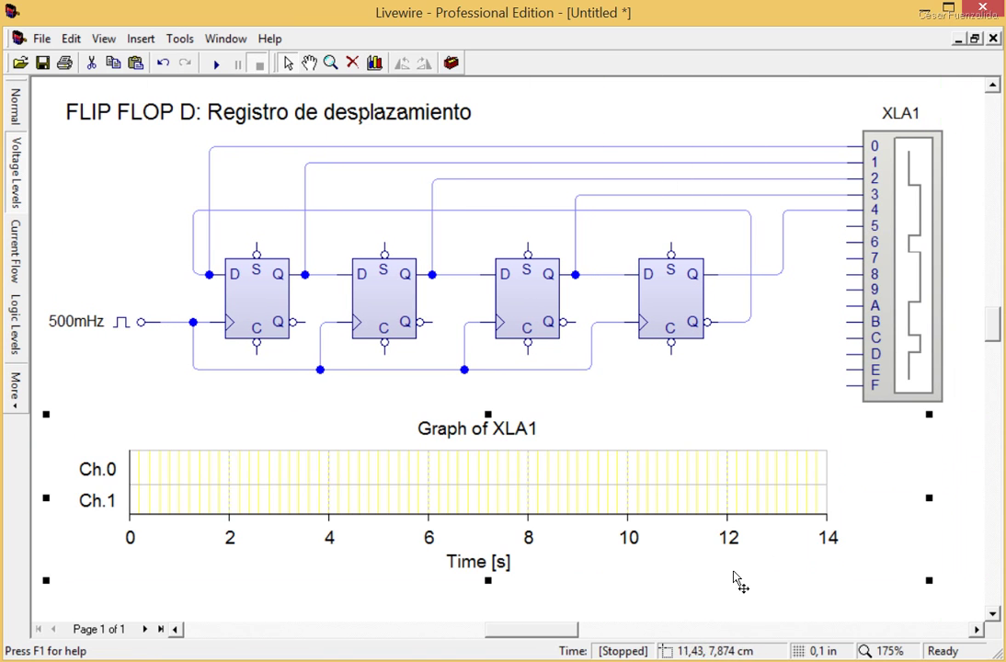
scroll(485, 519, down, 3)
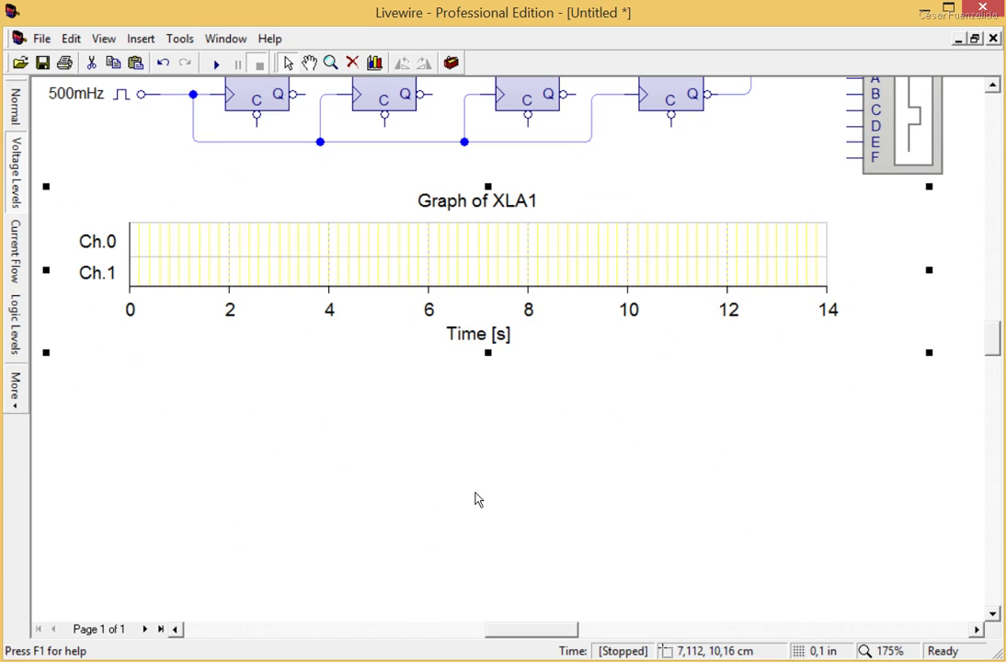
drag(486, 366, 488, 446)
scroll(487, 450, up, 2)
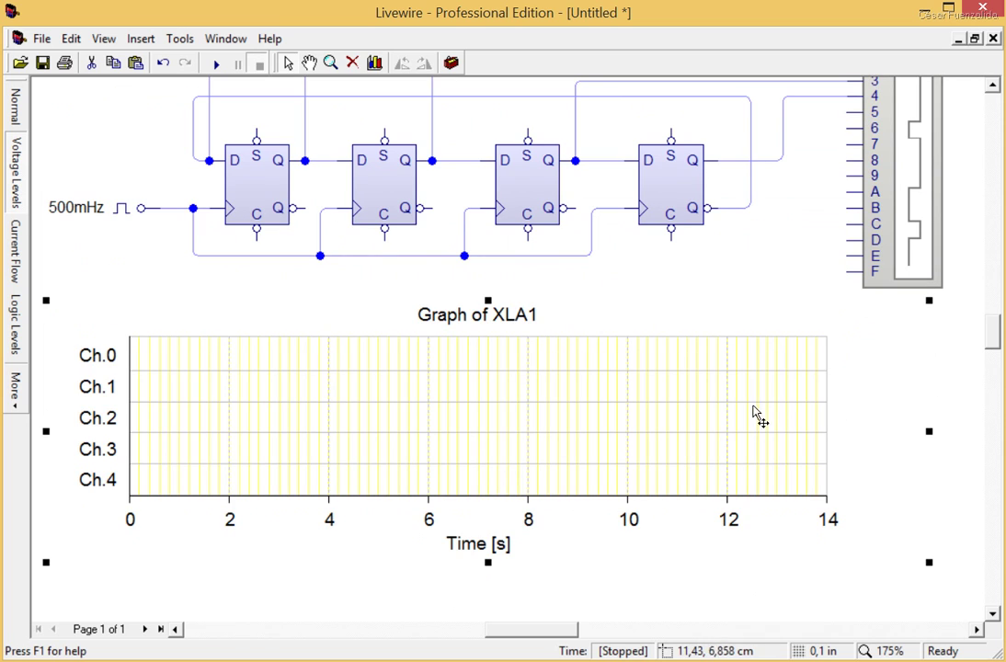
Step: Widen the analyzer graph until its time axis reaches 16 s, and position it directly beneath the flip-flops
drag(759, 416, 635, 424)
drag(835, 432, 912, 431)
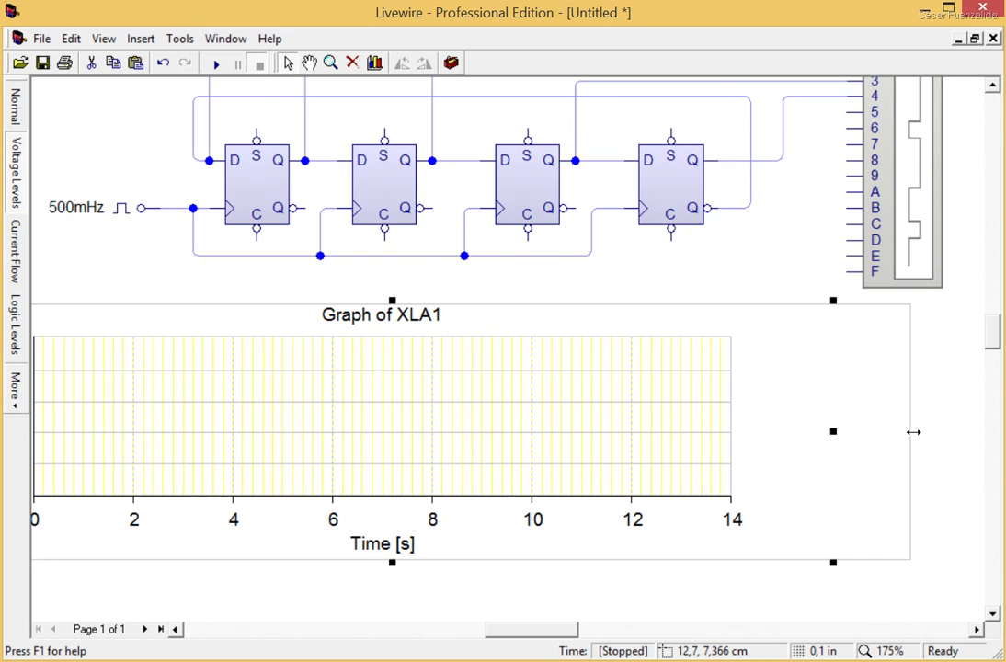
drag(639, 440, 640, 427)
scroll(662, 420, up, 3)
scroll(1000, 338, up, 1)
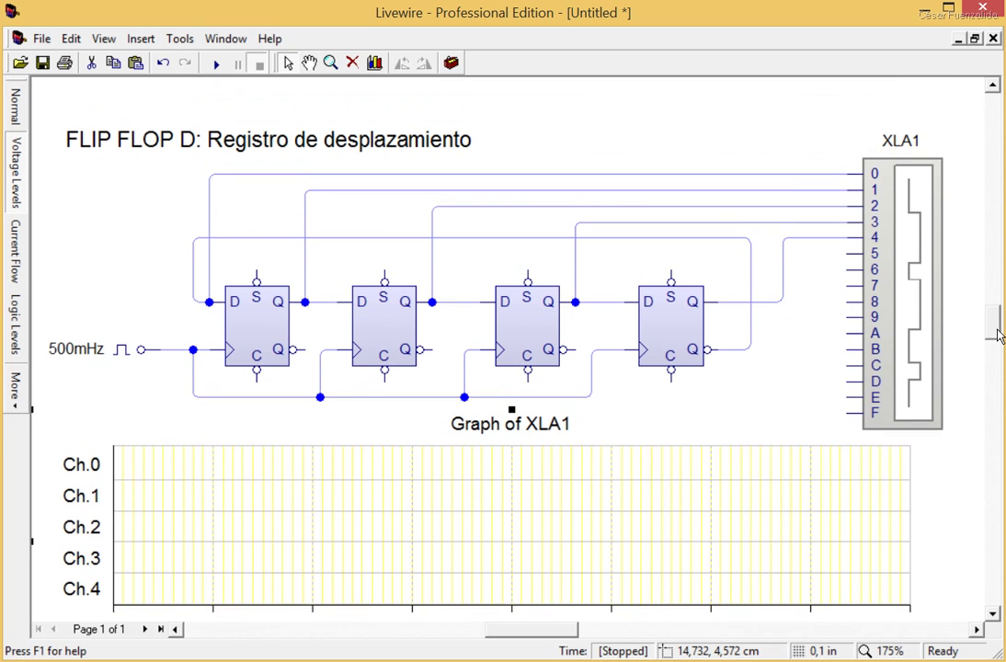
Step: Deselect the graph and start the simulation with both the circuit and the analyzer's channel traces in view
scroll(1000, 338, down, 2)
scroll(1000, 338, up, 1)
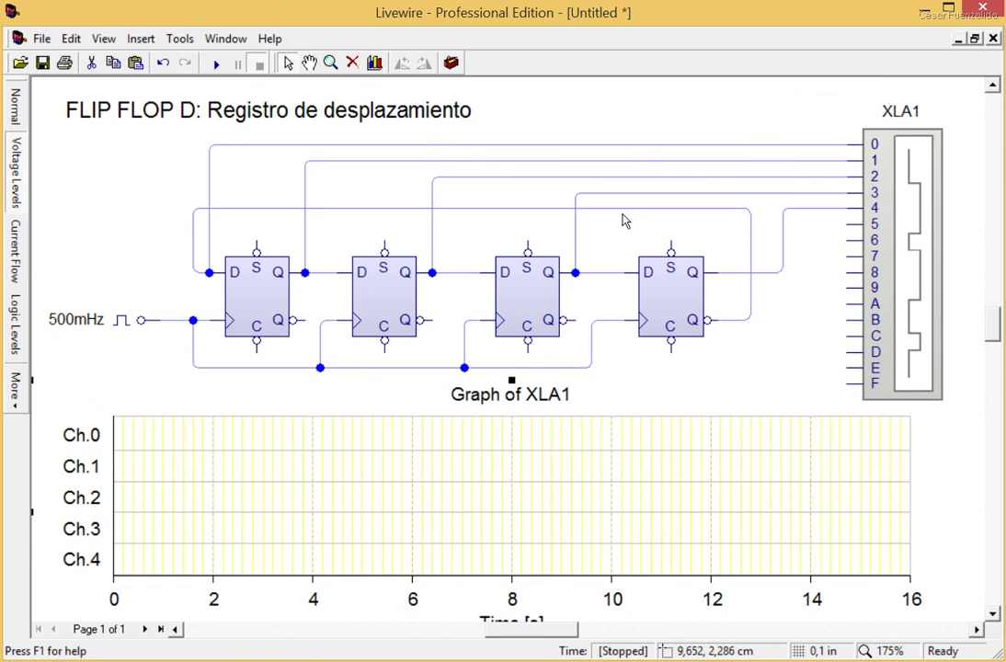
click(630, 122)
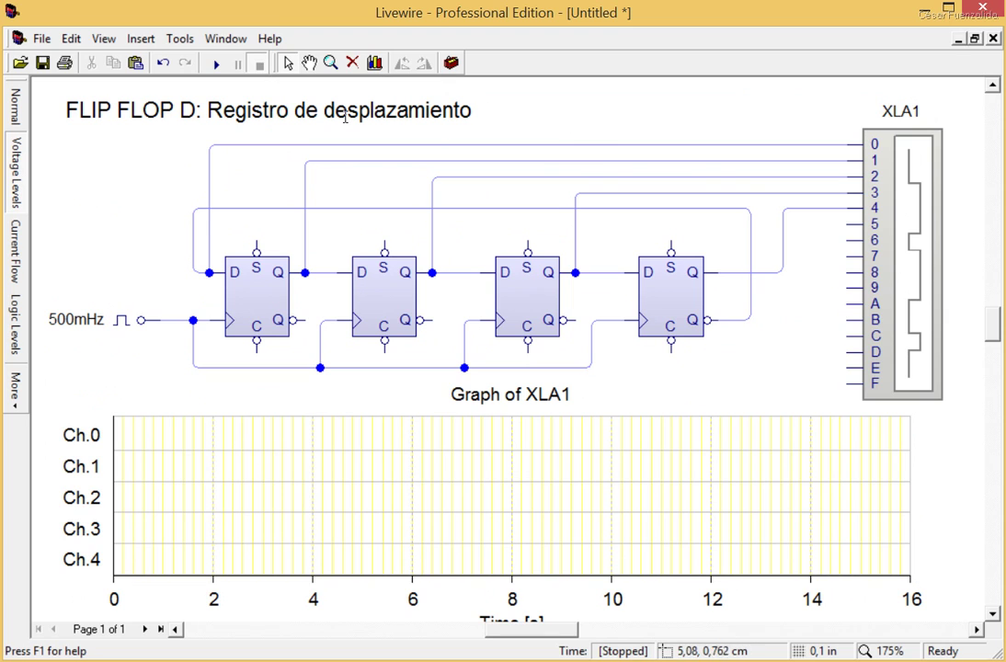
click(215, 66)
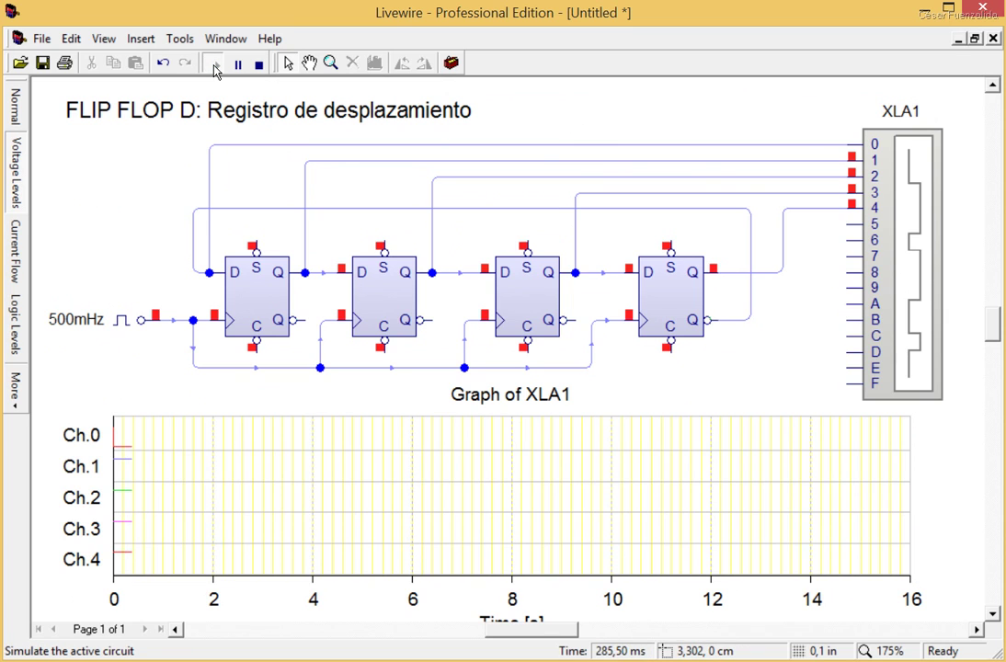